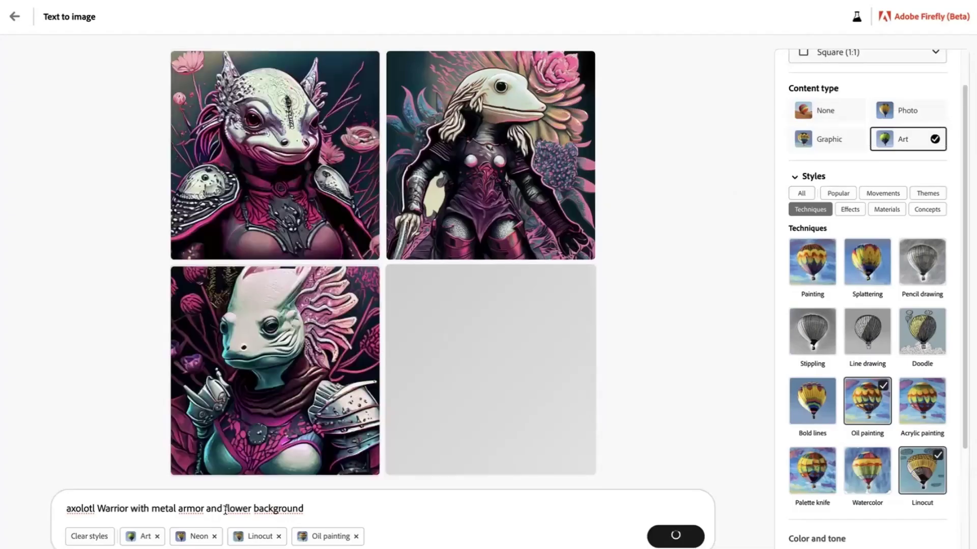
- Replace the Neon style with the Bokeh effect and regenerate the axolotl warrior images
{"action": "scroll", "coordinate": [864, 311], "scroll_direction": "up", "scroll_amount": 1}
{"action": "left_click", "coordinate": [215, 538]}
{"action": "left_click", "coordinate": [849, 226]}
{"action": "scroll", "coordinate": [815, 295], "scroll_direction": "up", "scroll_amount": 1}
{"action": "left_click", "coordinate": [815, 295]}
{"action": "left_click", "coordinate": [675, 537]}
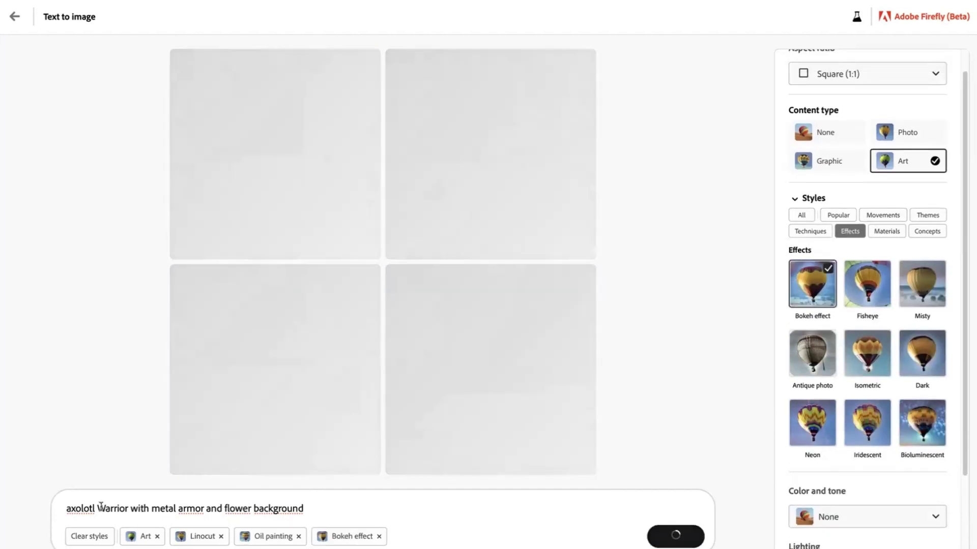
- Insert "Samurai" before "Warrior" in the prompt and generate new images
{"action": "left_click", "coordinate": [97, 509]}
{"action": "type", "text": "Samurai"}
{"action": "left_click", "coordinate": [675, 537]}
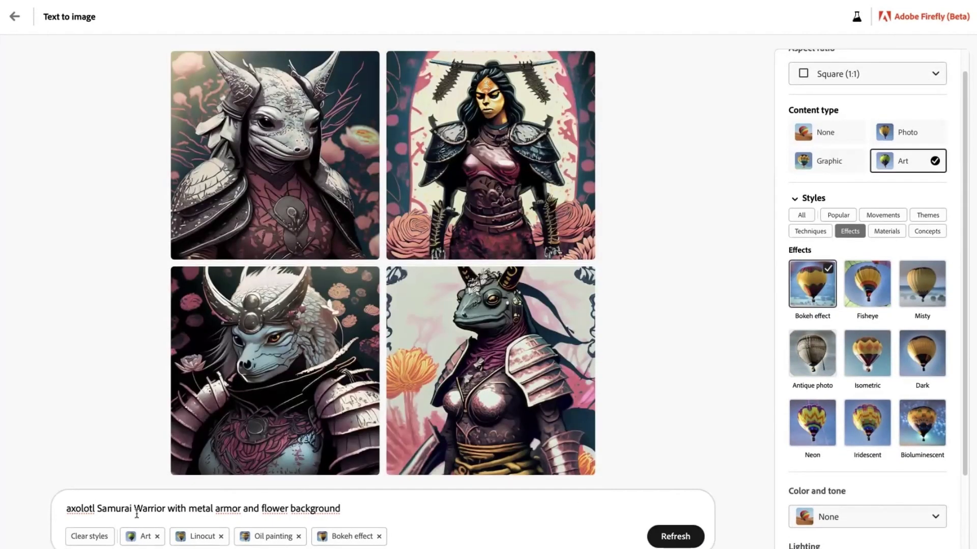
- Replace the word "Samurai" in the prompt with "futuristic" and regenerate the images
{"action": "double_click", "coordinate": [114, 508]}
{"action": "key", "text": "BackSpace"}
{"action": "type", "text": "futuristic"}
{"action": "key", "text": "Return"}
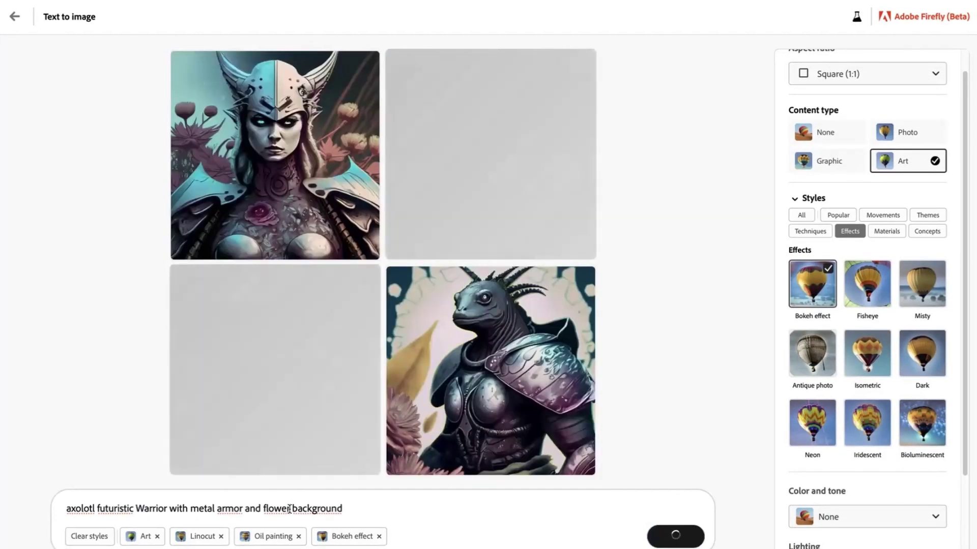
- Change "flower" in the prompt to "paper", replace that with "geometric", and generate the images
{"action": "double_click", "coordinate": [277, 509]}
{"action": "type", "text": "paper"}
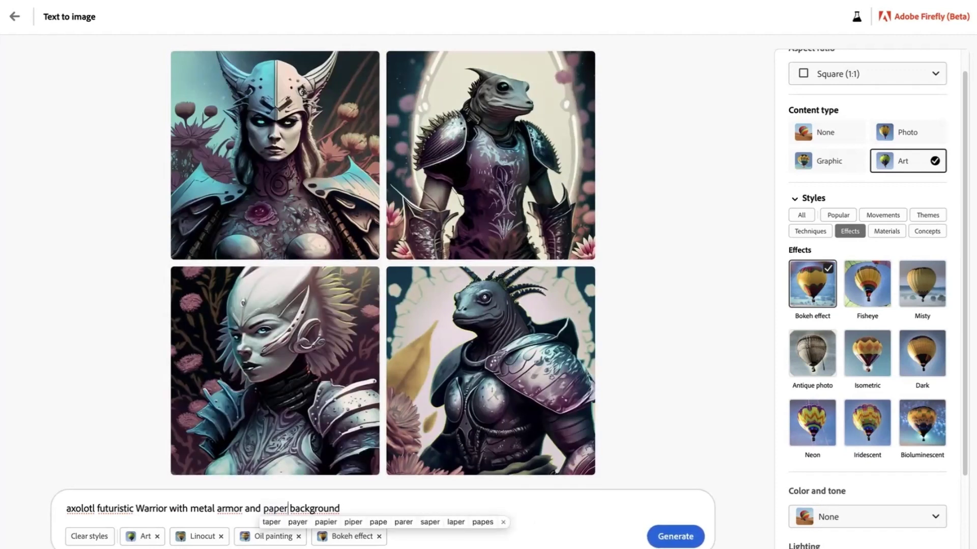
{"action": "double_click", "coordinate": [275, 509]}
{"action": "type", "text": "geometric"}
{"action": "key", "text": "Return"}
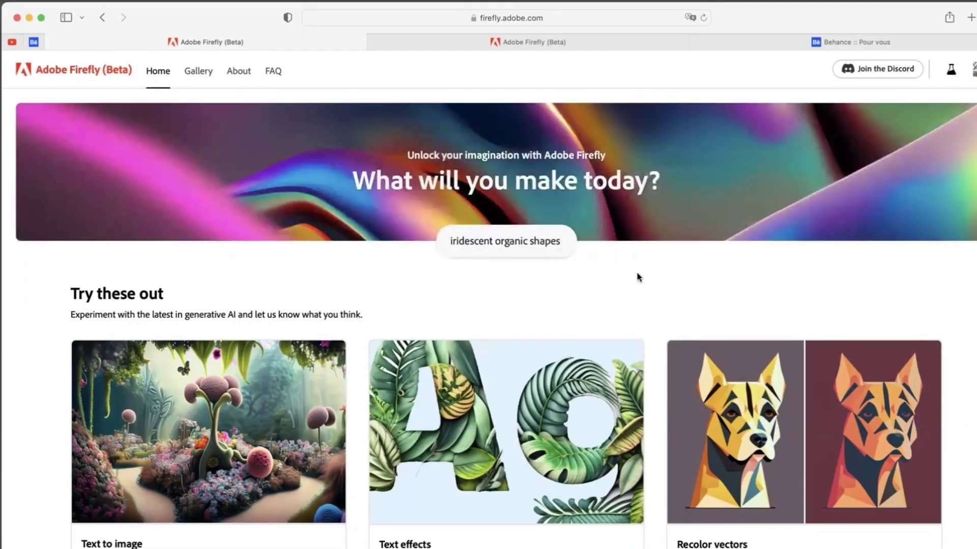
- Open the Text to image generator from the Firefly home page
{"action": "scroll", "coordinate": [642, 273], "scroll_direction": "down", "scroll_amount": 2}
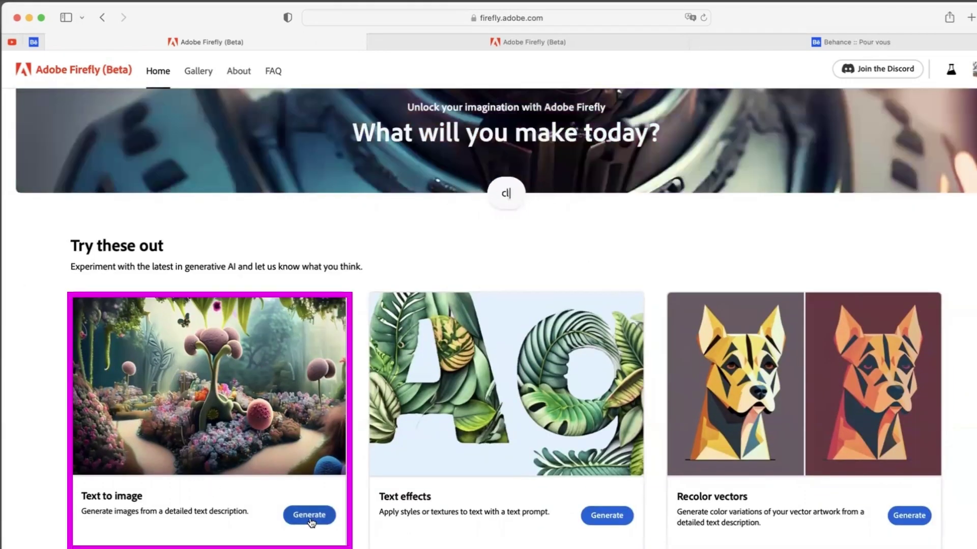
{"action": "left_click", "coordinate": [309, 515]}
- Browse the gallery of sample images and their prompts on the Text to image page
{"action": "mouse_move", "coordinate": [471, 437]}
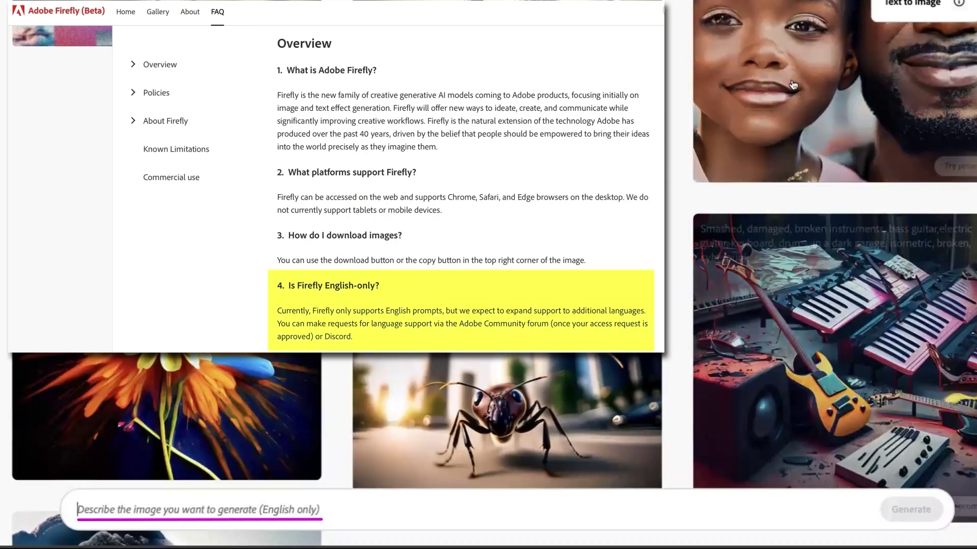
{"action": "mouse_move", "coordinate": [752, 444]}
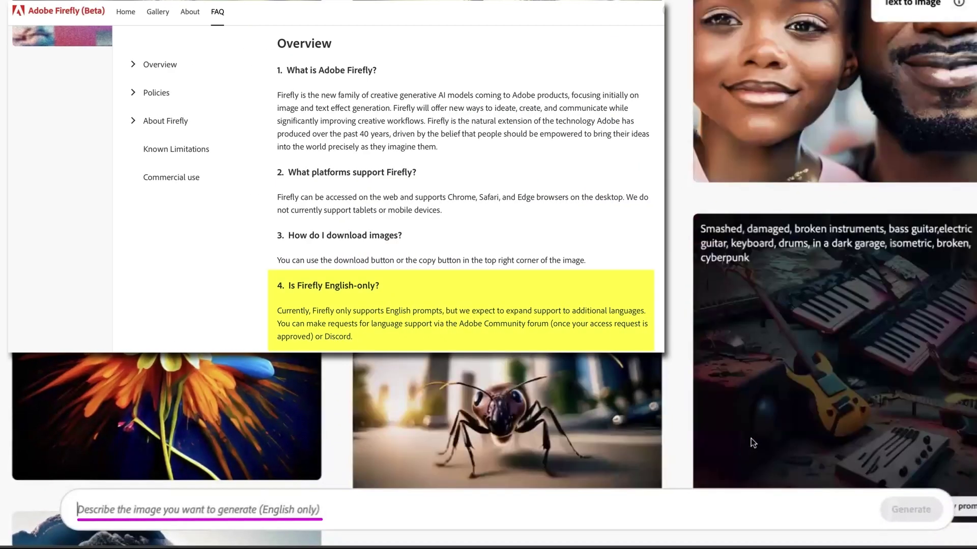
{"action": "scroll", "coordinate": [751, 441], "scroll_direction": "down", "scroll_amount": 10}
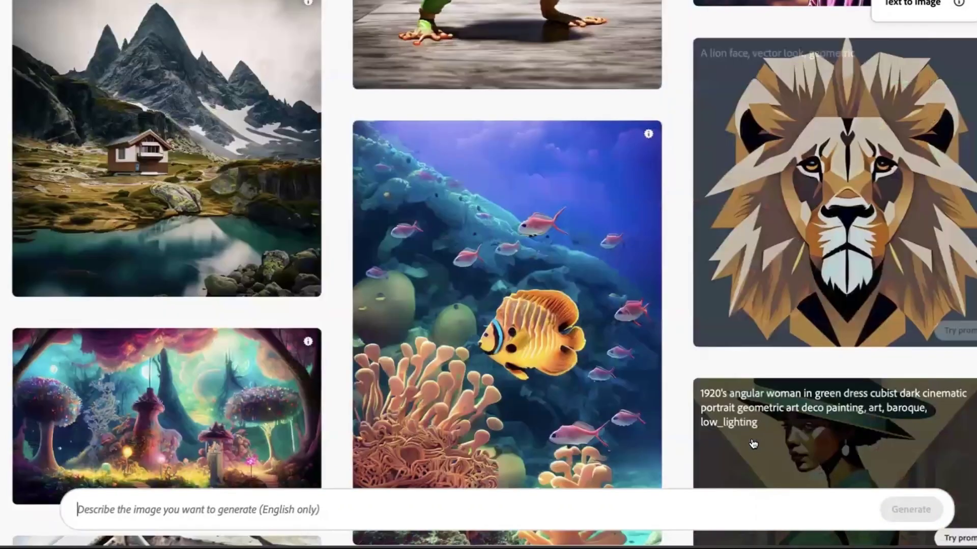
{"action": "scroll", "coordinate": [753, 444], "scroll_direction": "down", "scroll_amount": 2}
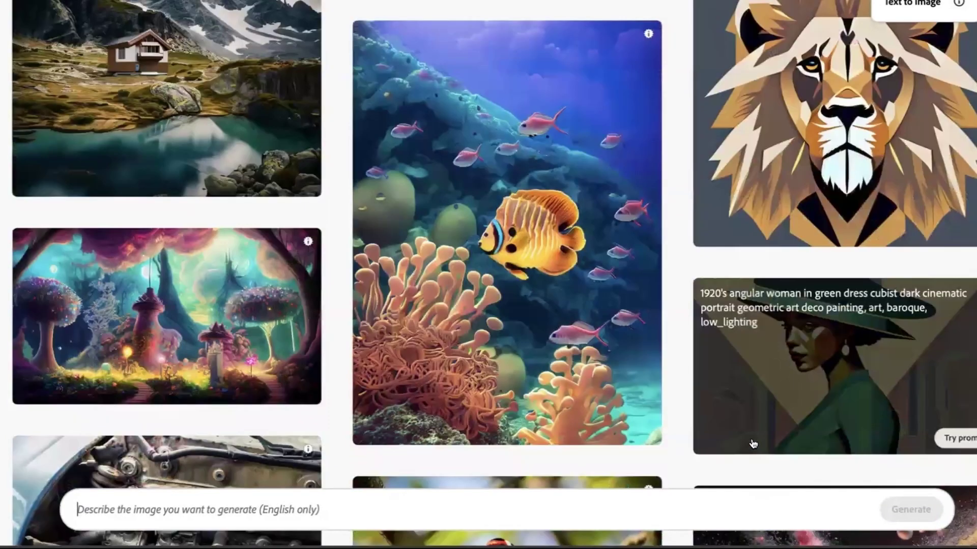
{"action": "scroll", "coordinate": [753, 444], "scroll_direction": "down", "scroll_amount": 7}
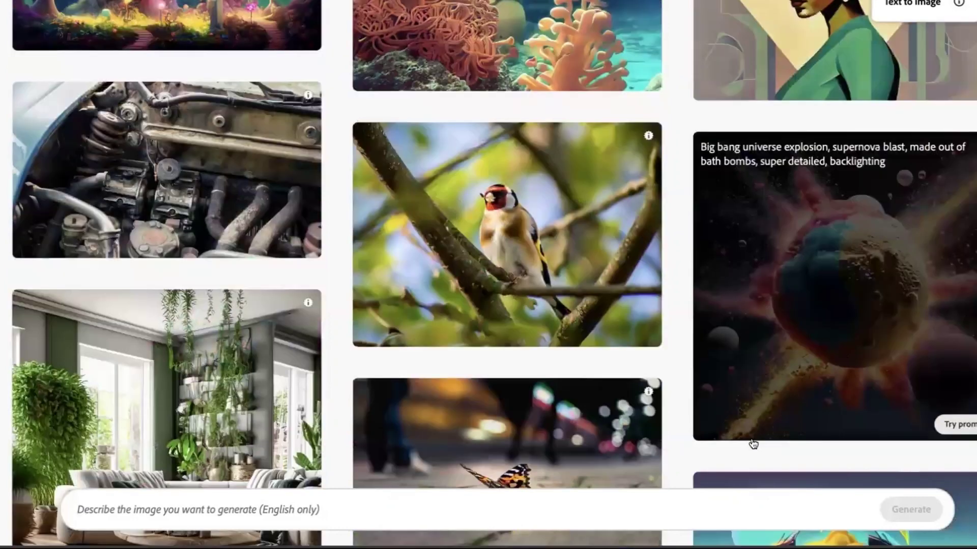
{"action": "scroll", "coordinate": [753, 444], "scroll_direction": "down", "scroll_amount": 10}
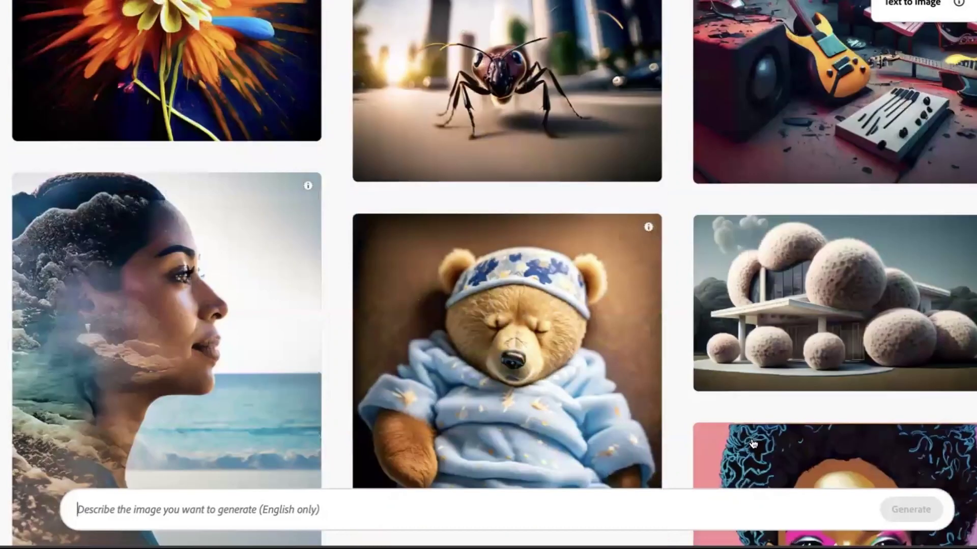
{"action": "scroll", "coordinate": [679, 384], "scroll_direction": "down", "scroll_amount": 10}
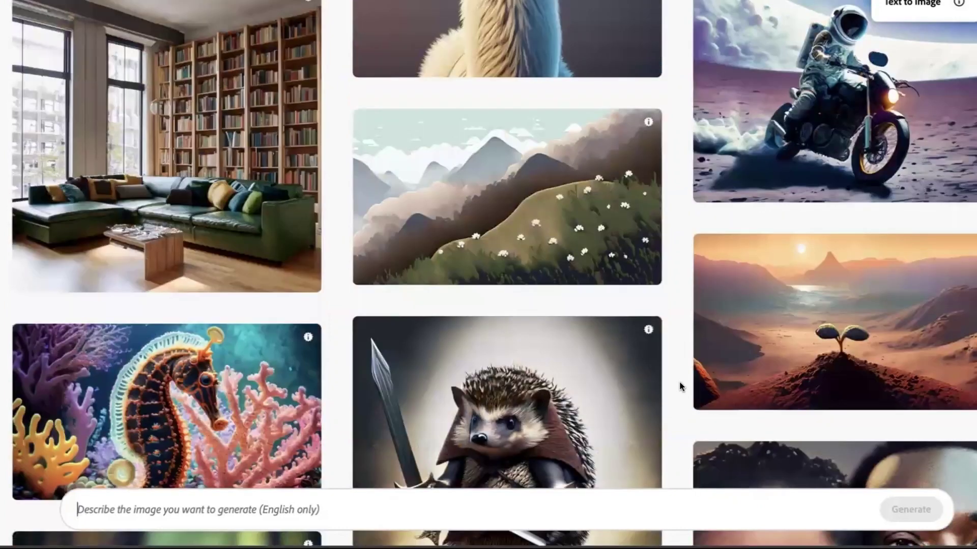
{"action": "scroll", "coordinate": [680, 382], "scroll_direction": "up", "scroll_amount": 7}
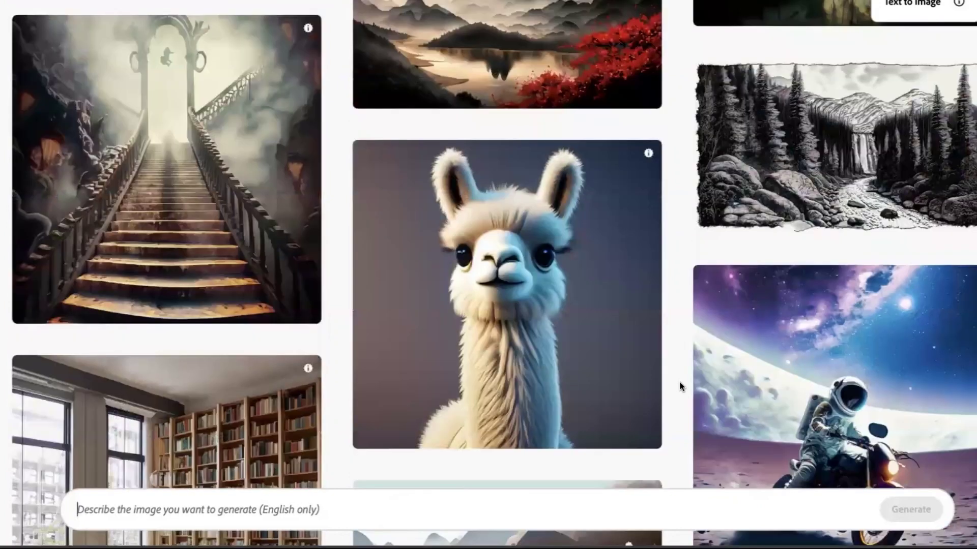
{"action": "scroll", "coordinate": [679, 386], "scroll_direction": "up", "scroll_amount": 7}
{"action": "scroll", "coordinate": [679, 385], "scroll_direction": "down", "scroll_amount": 1}
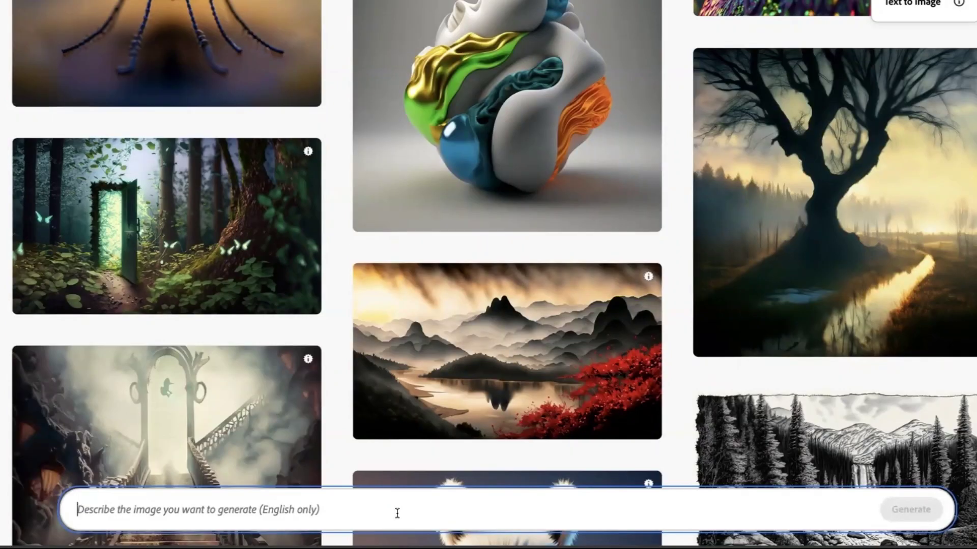
- Generate images from the prompt "forest creepy, red sky" and extend the prompt with "trees"
{"action": "type", "text": "forest creepy, red Sky "}
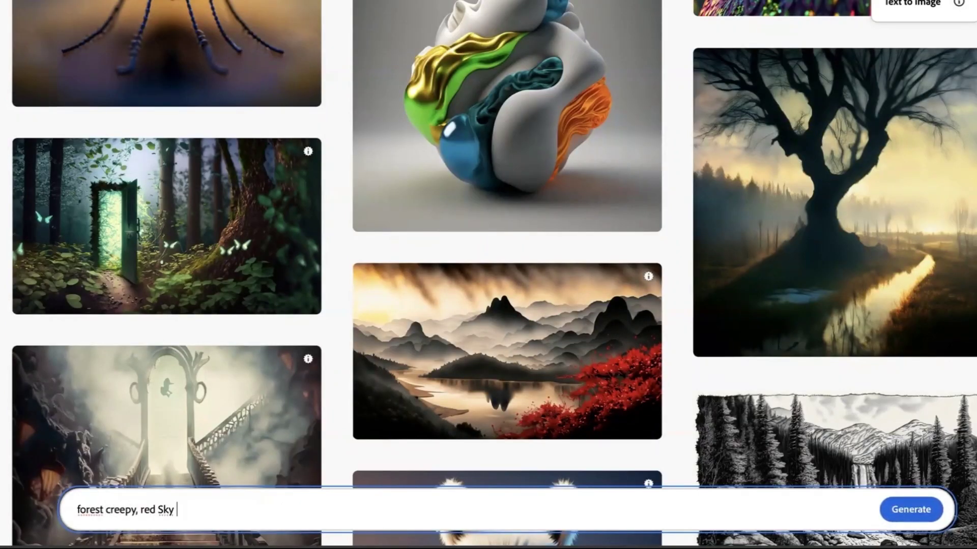
{"action": "type", "text": "trees"}
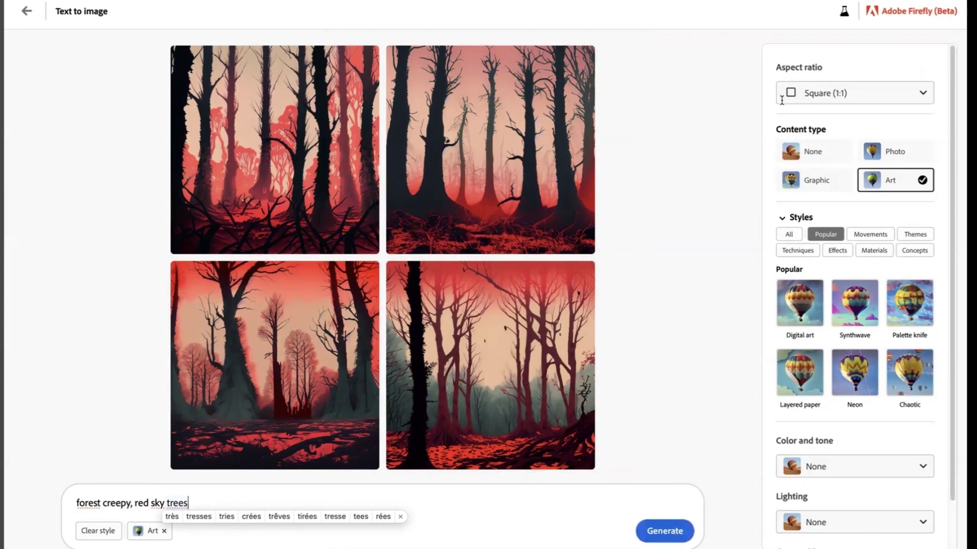
- Set the aspect ratio to Widescreen (16:9) and the content type to Photo for the forest images
{"action": "left_click", "coordinate": [861, 97]}
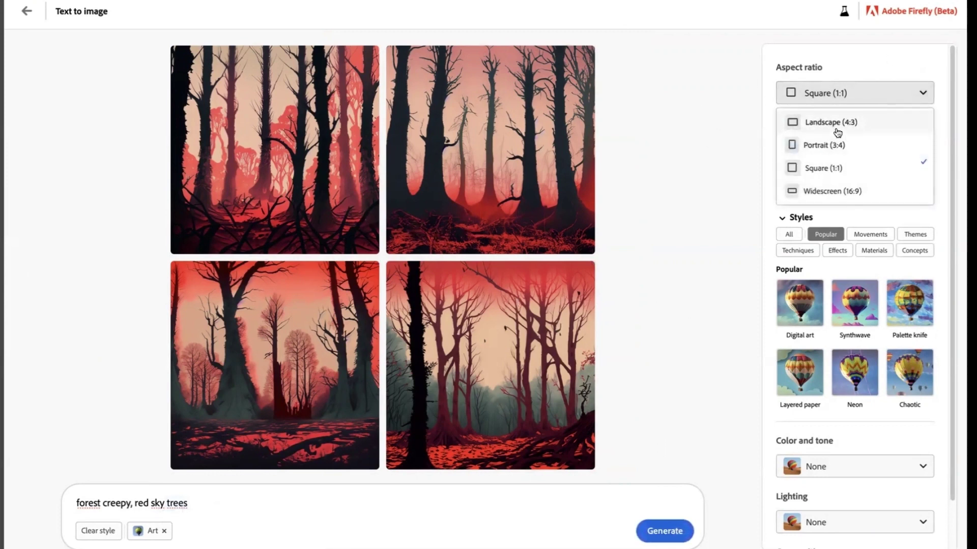
{"action": "left_click", "coordinate": [847, 191]}
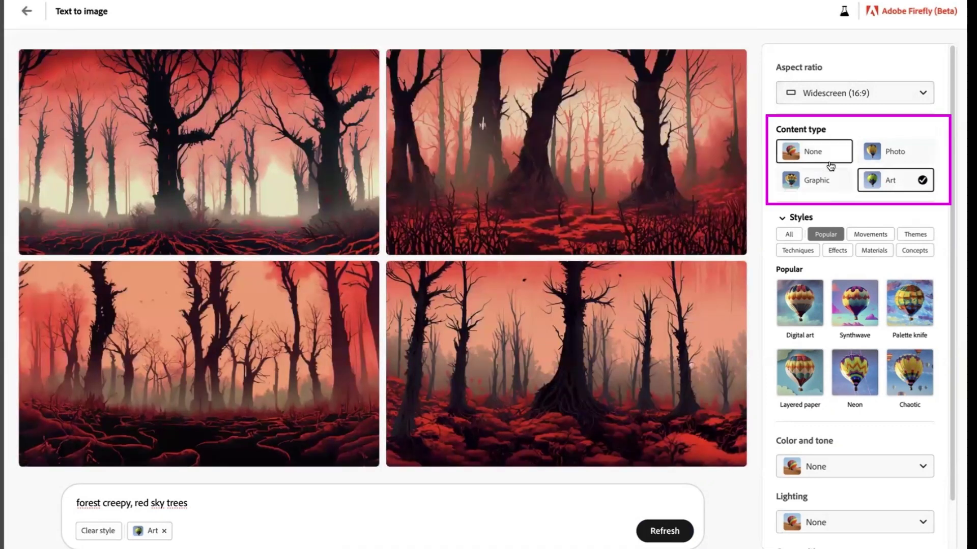
{"action": "left_click", "coordinate": [885, 162]}
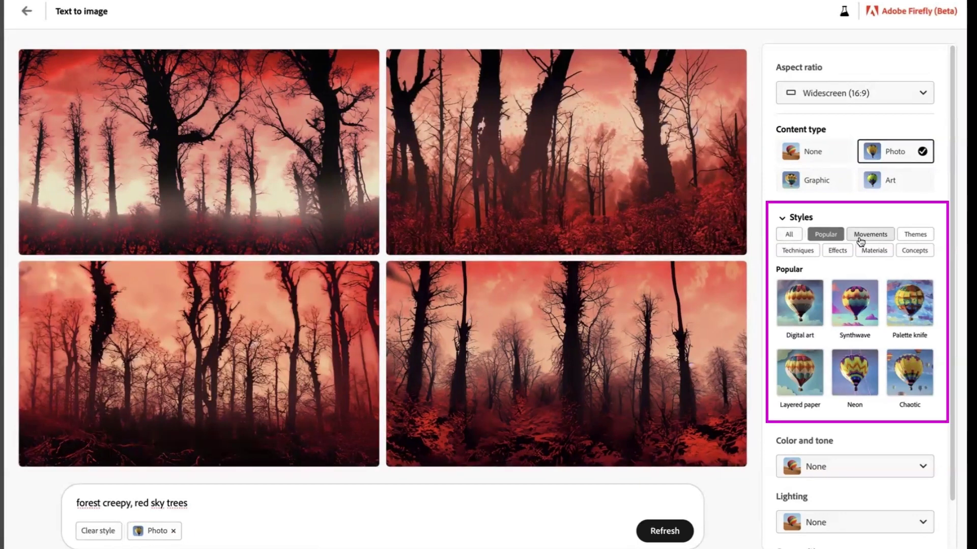
- Look through the Movements and Themes styles, apply Pixel art, and generate the forest images
{"action": "scroll", "coordinate": [834, 342], "scroll_direction": "down", "scroll_amount": 1}
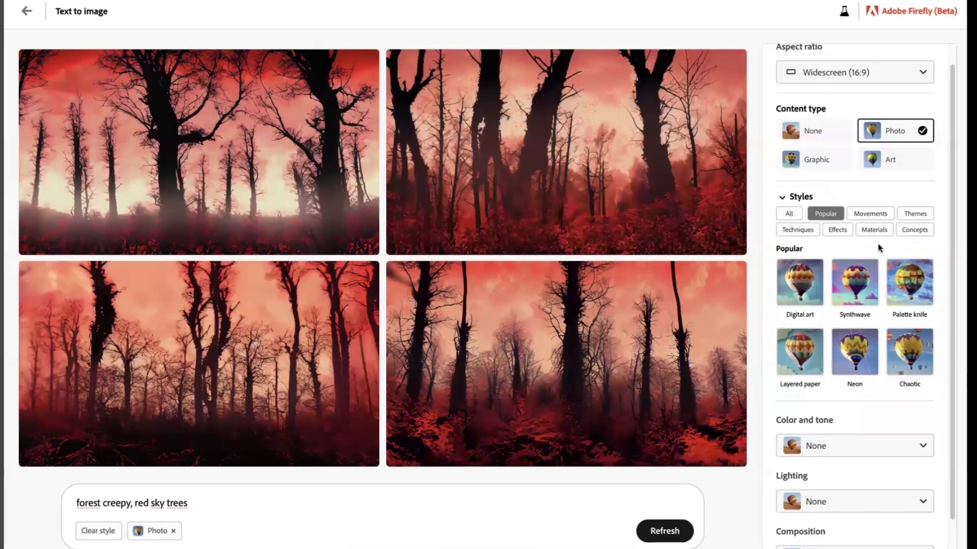
{"action": "left_click", "coordinate": [875, 214]}
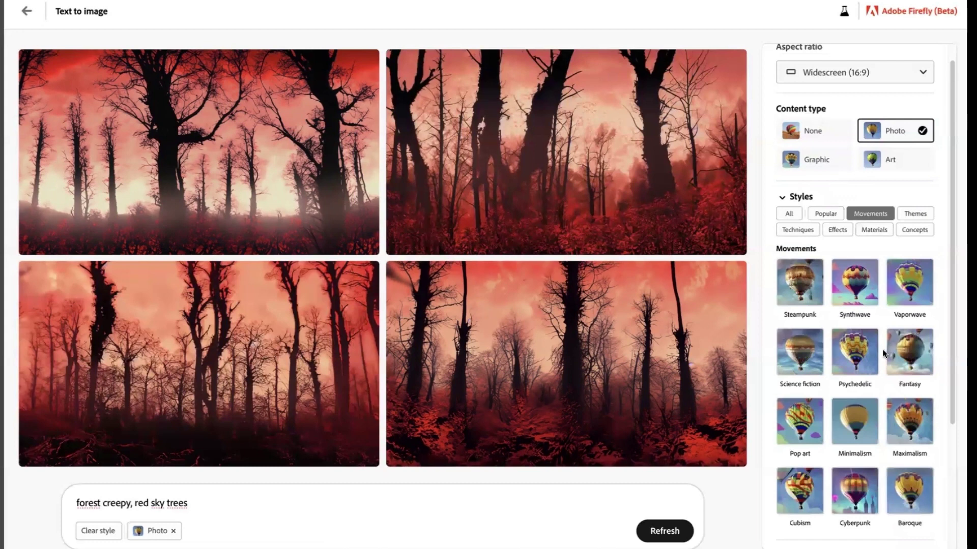
{"action": "scroll", "coordinate": [882, 348], "scroll_direction": "down", "scroll_amount": 1}
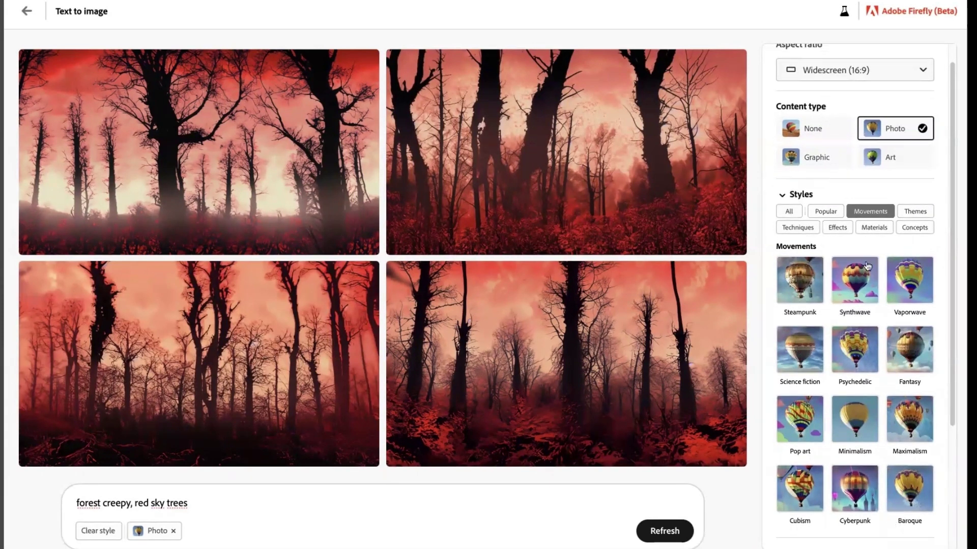
{"action": "left_click", "coordinate": [915, 209]}
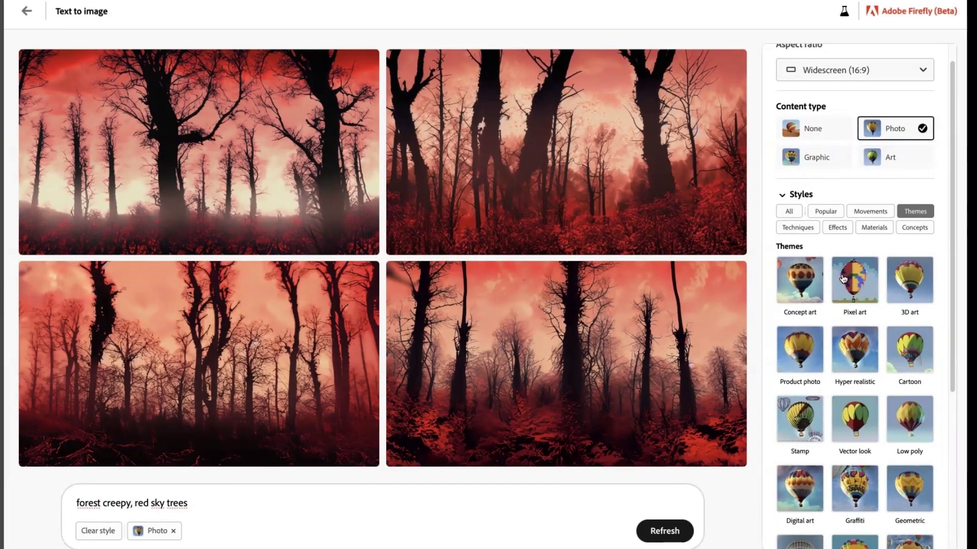
{"action": "left_click", "coordinate": [855, 280]}
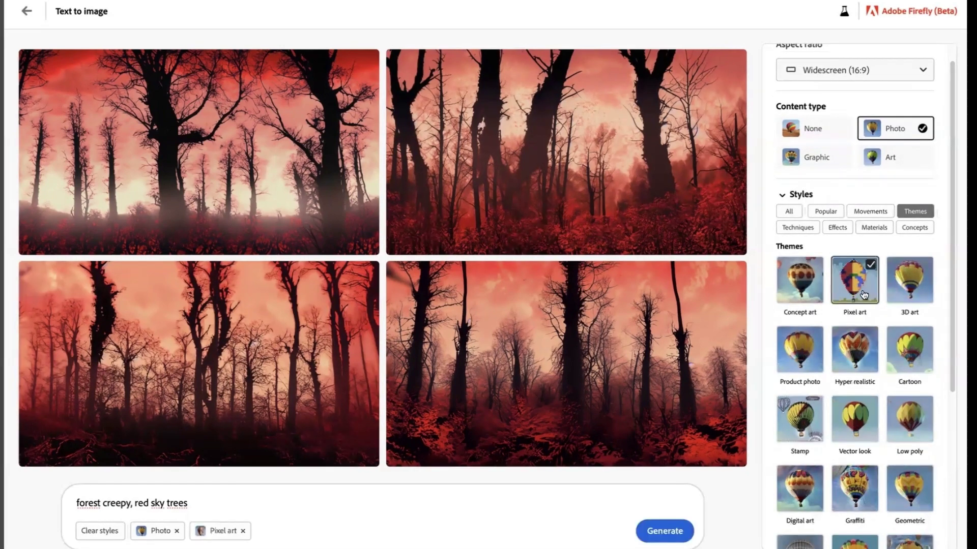
{"action": "left_click", "coordinate": [666, 532]}
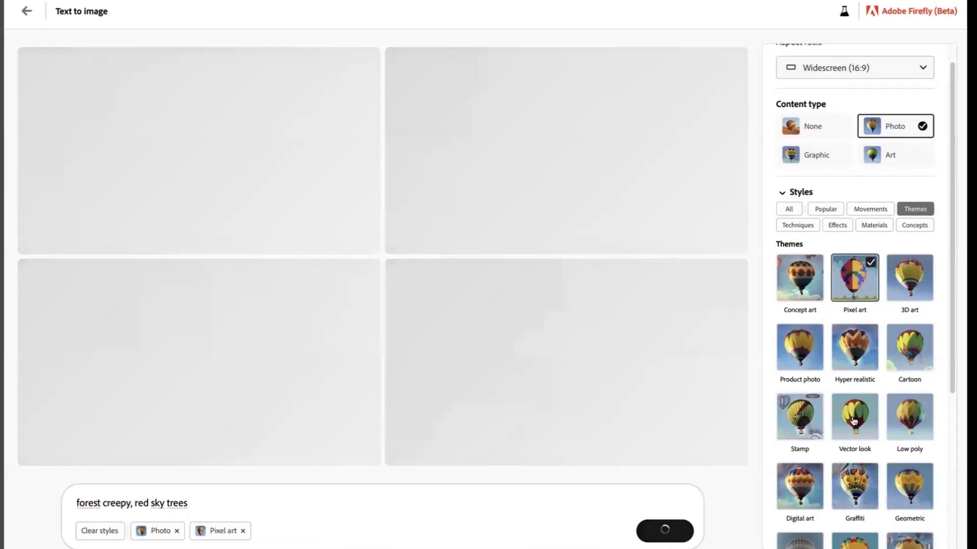
- Set the color and tone to Pastel color and the lighting to Golden hour
{"action": "scroll", "coordinate": [853, 421], "scroll_direction": "down", "scroll_amount": 2}
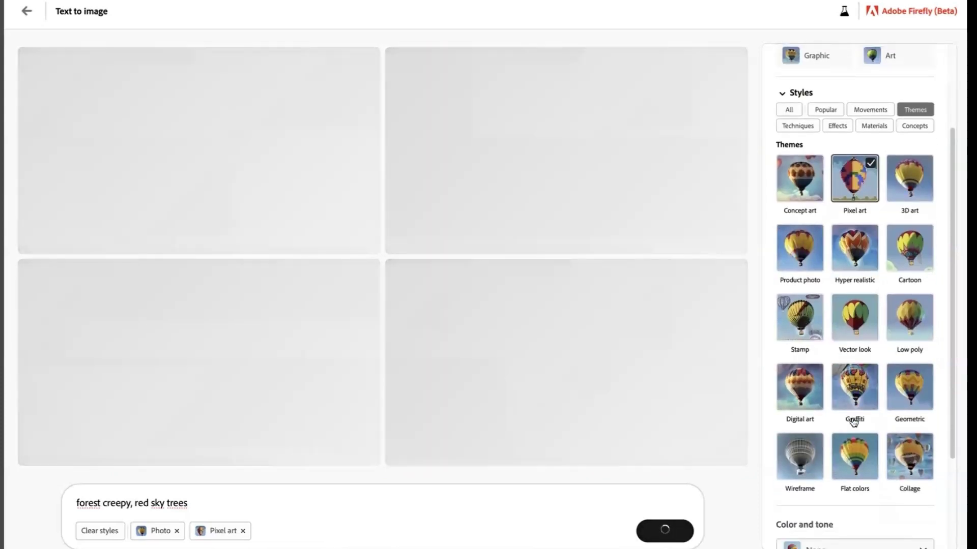
{"action": "scroll", "coordinate": [853, 421], "scroll_direction": "down", "scroll_amount": 1}
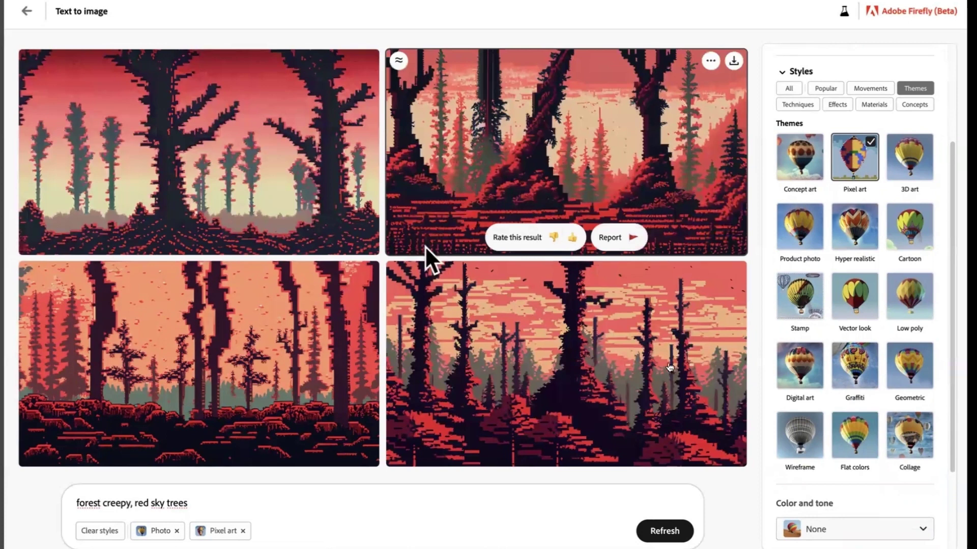
{"action": "scroll", "coordinate": [828, 436], "scroll_direction": "down", "scroll_amount": 3}
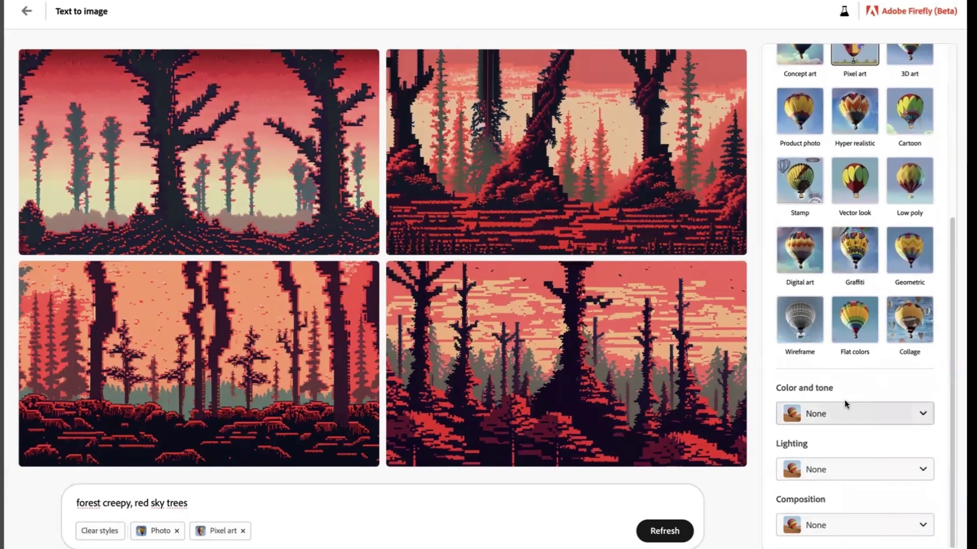
{"action": "left_click", "coordinate": [848, 413]}
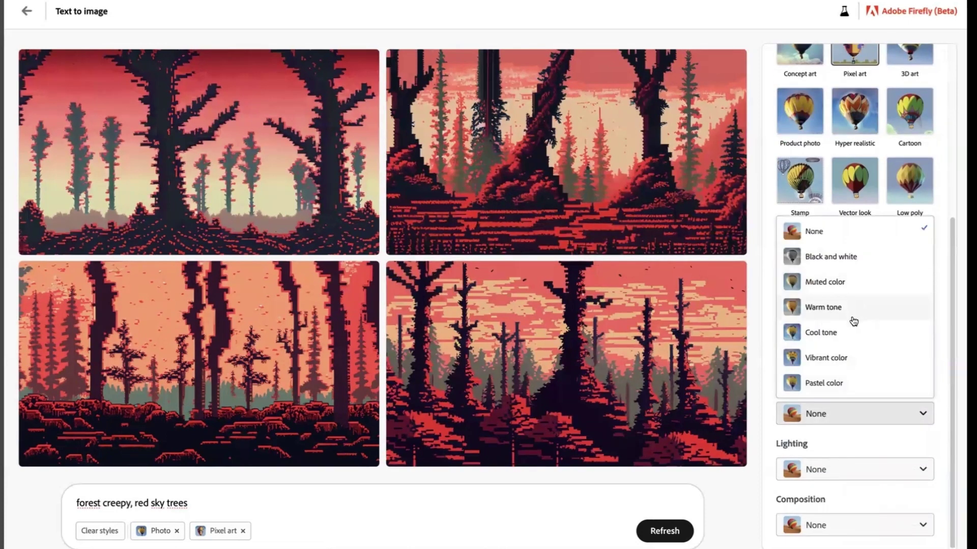
{"action": "left_click", "coordinate": [864, 385]}
{"action": "left_click", "coordinate": [855, 469]}
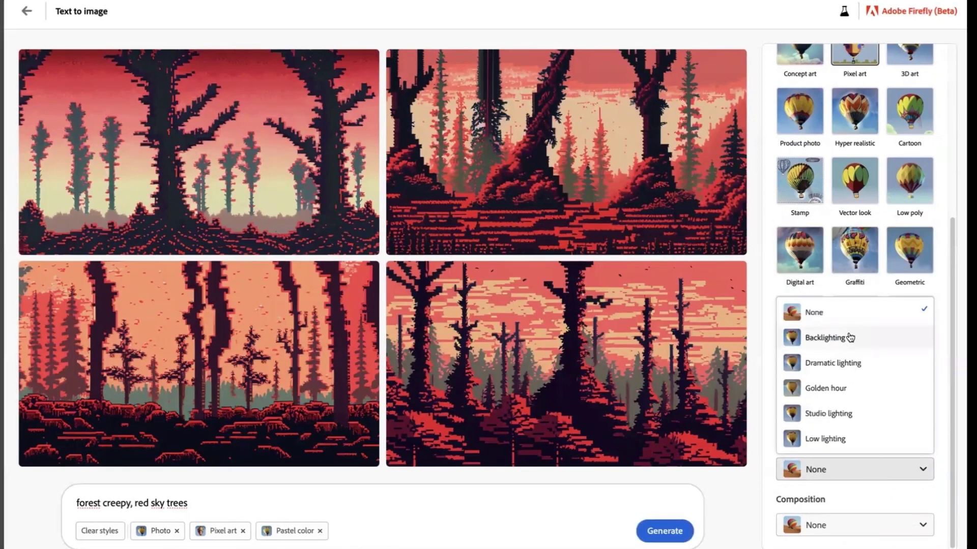
{"action": "left_click", "coordinate": [828, 386]}
- Set the composition to Shot from below and generate the forest images with the chosen styles
{"action": "left_click", "coordinate": [855, 525]}
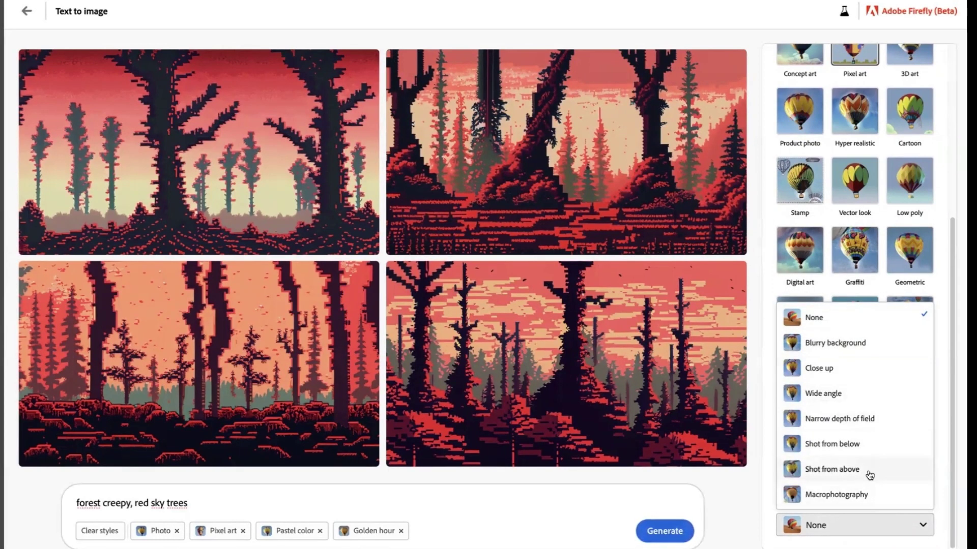
{"action": "left_click", "coordinate": [873, 447]}
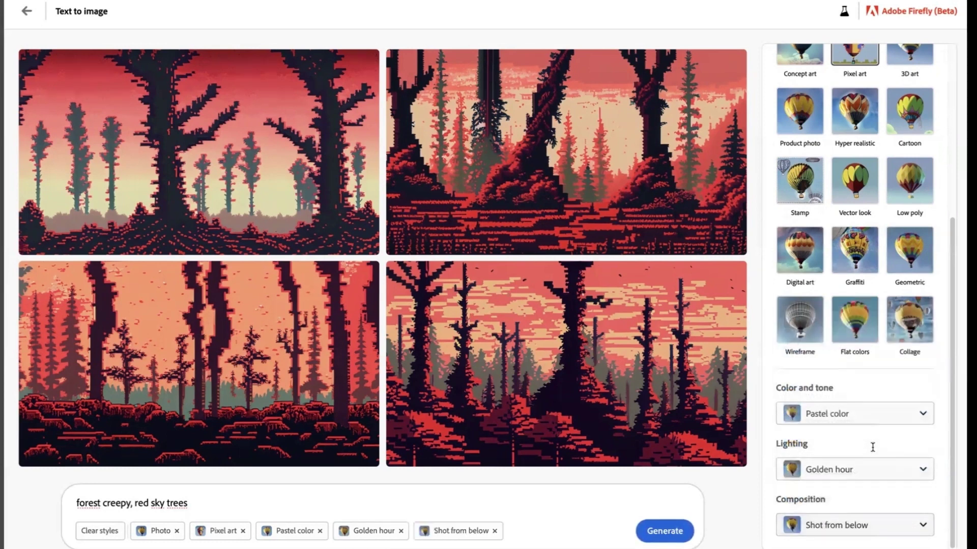
{"action": "left_click", "coordinate": [658, 538]}
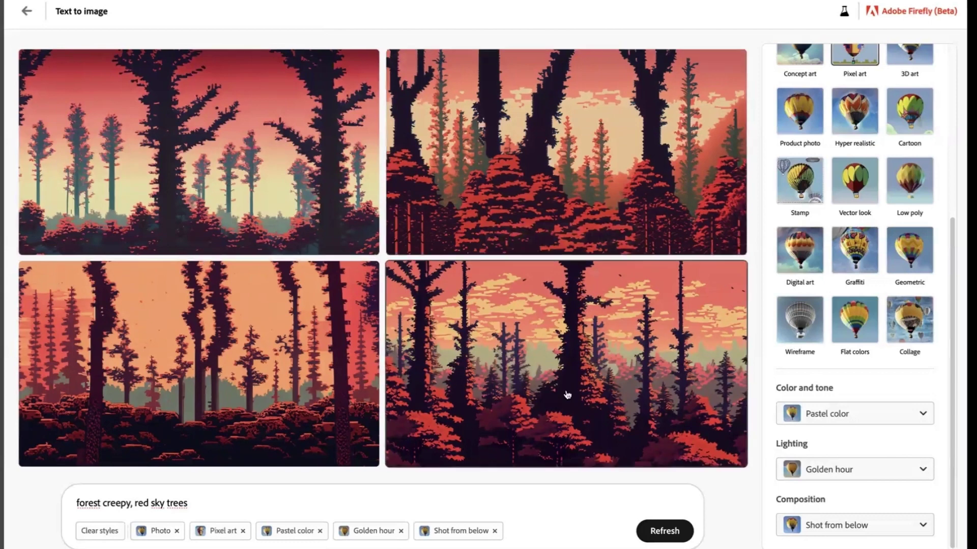
{"action": "mouse_move", "coordinate": [427, 302]}
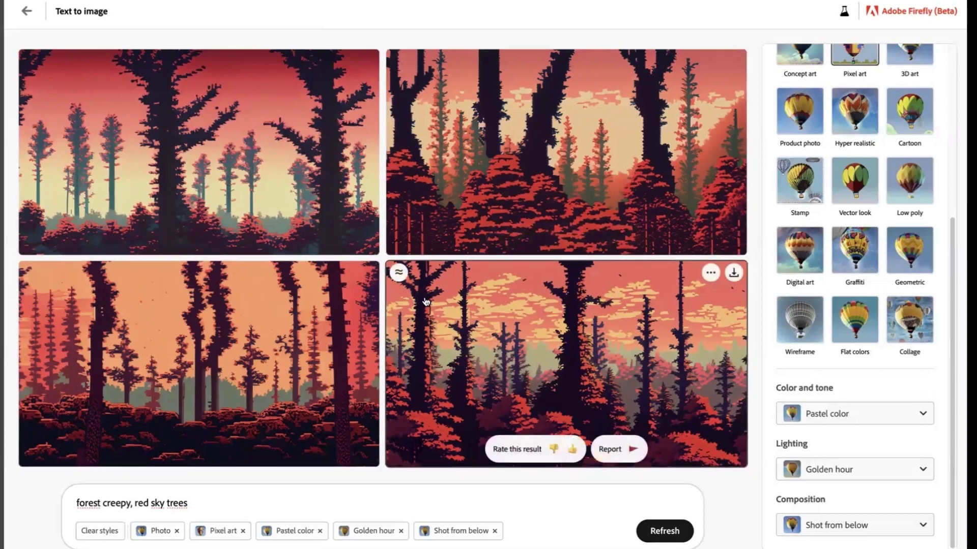
- Generate similar variations of the lower-right forest image and open its further options
{"action": "left_click", "coordinate": [399, 274]}
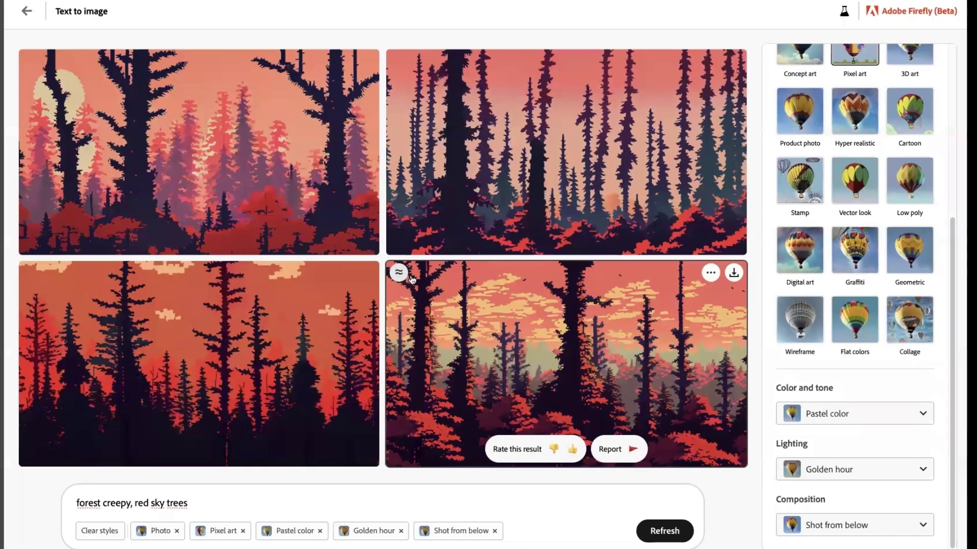
{"action": "left_click", "coordinate": [710, 273]}
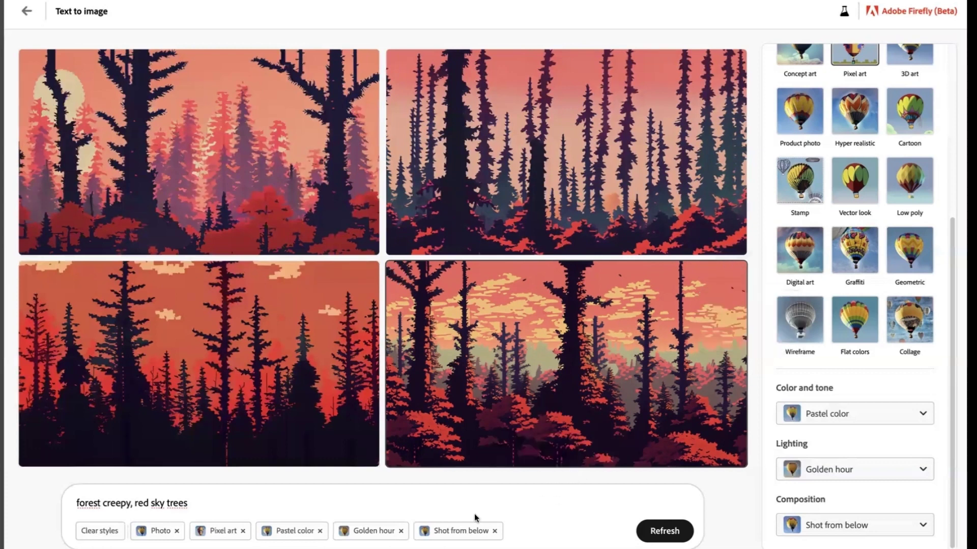
- Replace the prompt with "Henri Matisse forest" and generate the images
{"action": "left_click_drag", "start_coordinate": [472, 509], "coordinate": [59, 505]}
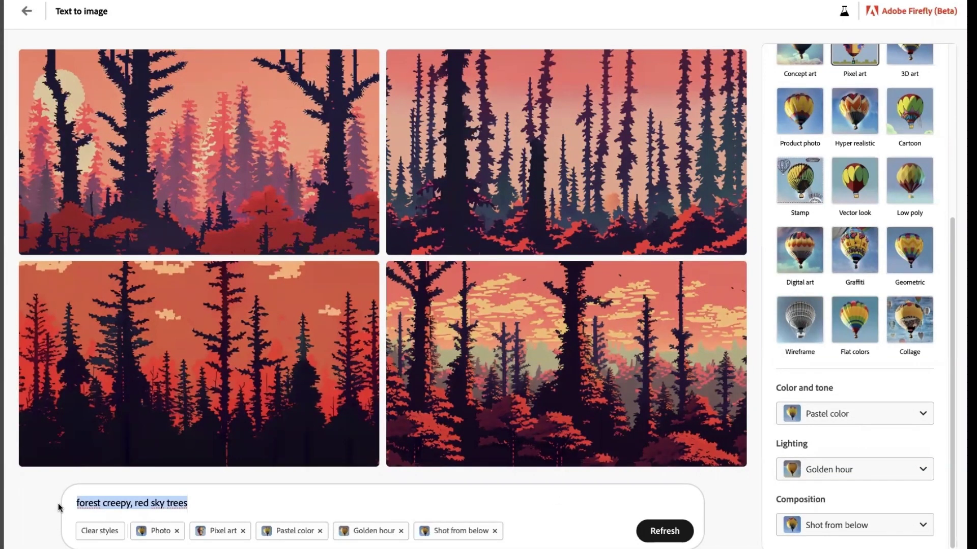
{"action": "type", "text": "Henri Matisse forest"}
{"action": "key", "text": "Return"}
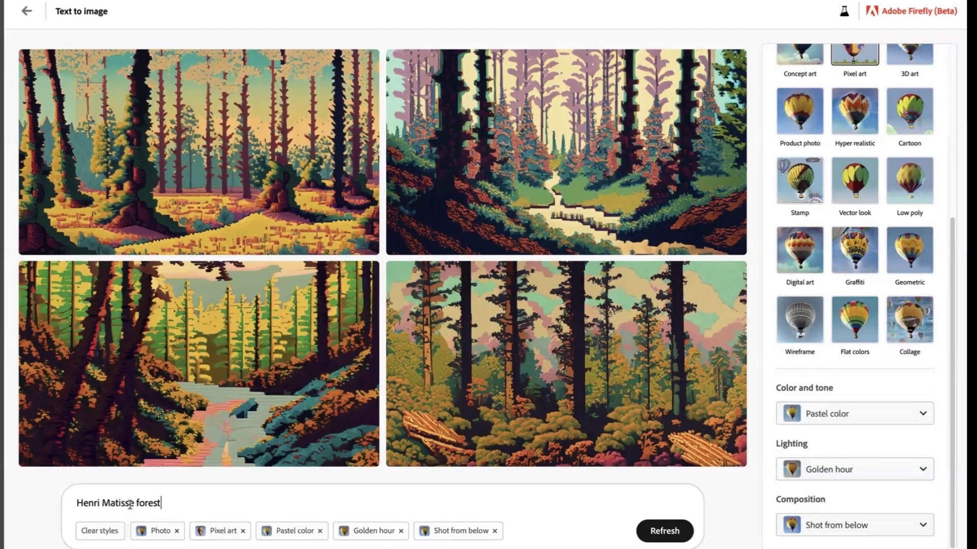
- Change the artist in the prompt to Jackson Pollock, try to generate the forest images, and select the artist's name again
{"action": "left_click_drag", "start_coordinate": [131, 505], "coordinate": [59, 503]}
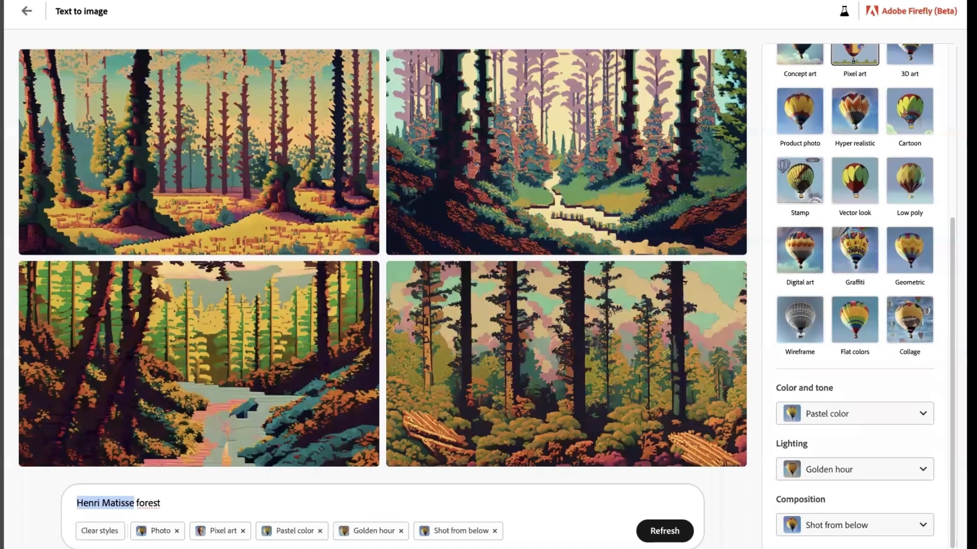
{"action": "type", "text": "Jackson Pollock"}
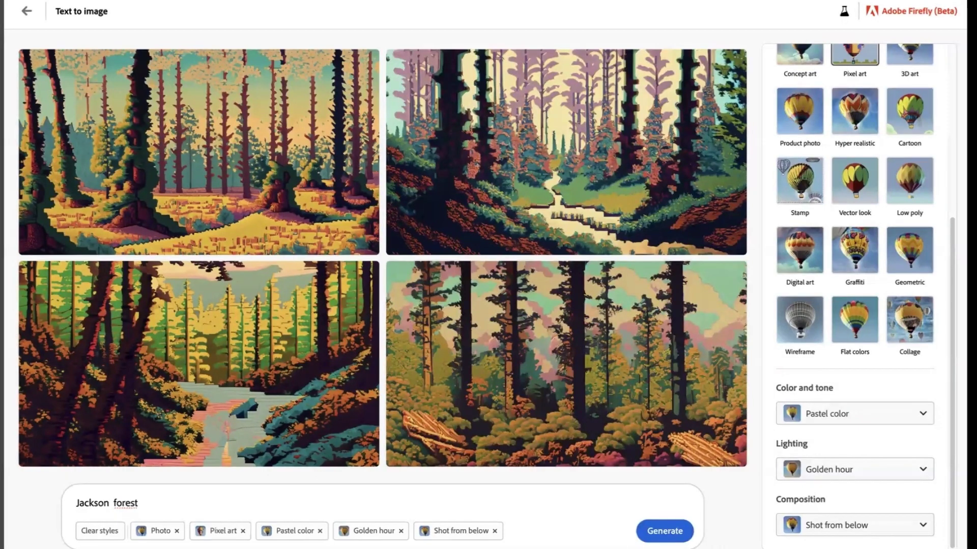
{"action": "key", "text": "Return"}
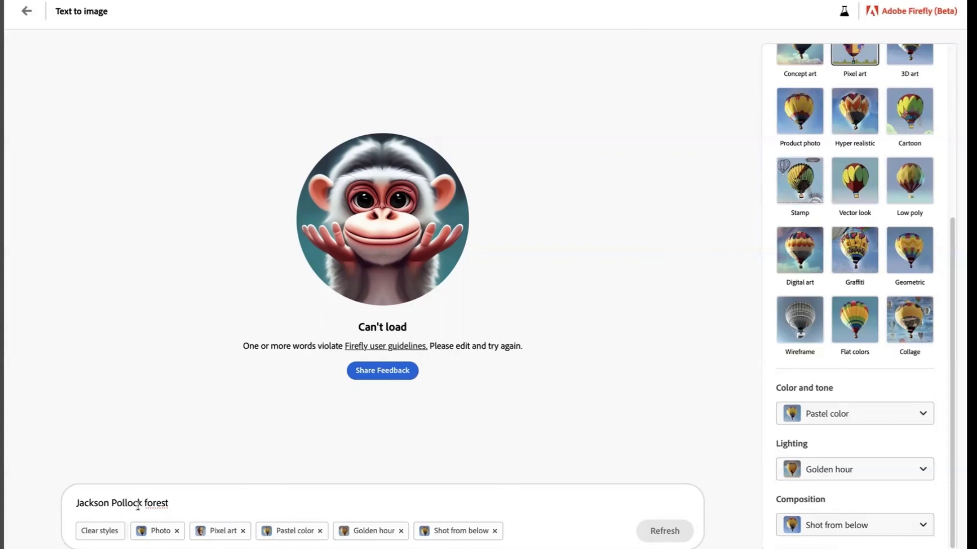
{"action": "left_click_drag", "start_coordinate": [141, 503], "coordinate": [63, 500]}
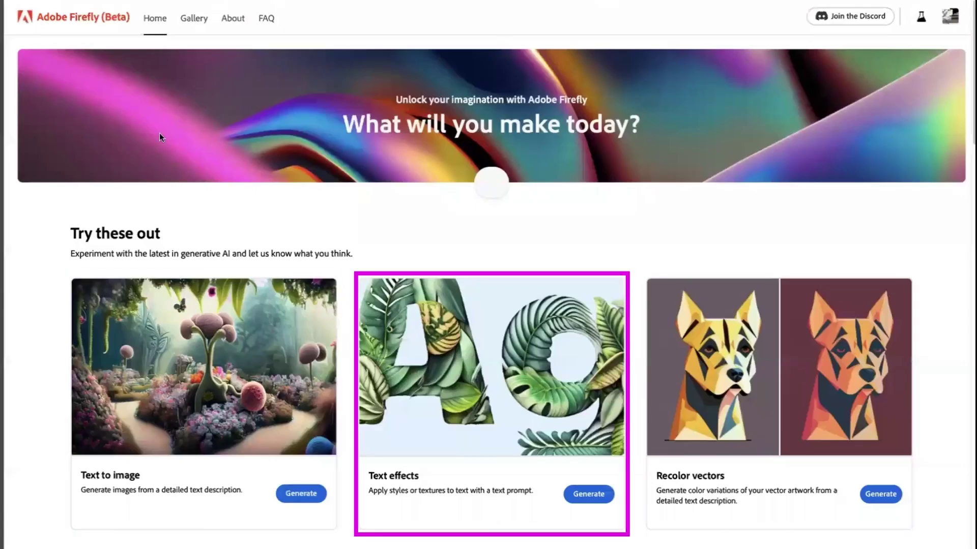
- Open Text effects and generate the word Firefly with the effect description "chair"
{"action": "left_click", "coordinate": [489, 351]}
{"action": "mouse_move", "coordinate": [602, 458]}
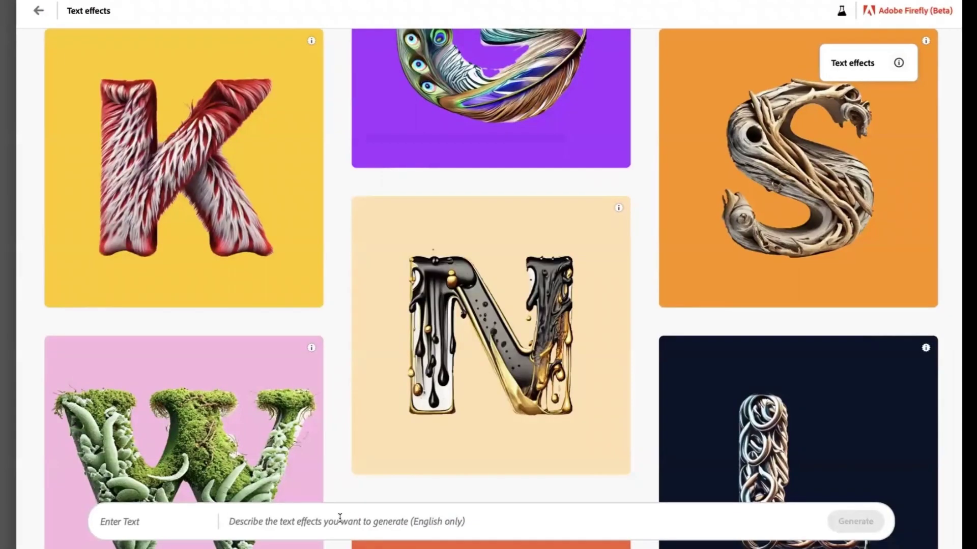
{"action": "left_click", "coordinate": [340, 518]}
{"action": "type", "text": "chair"}
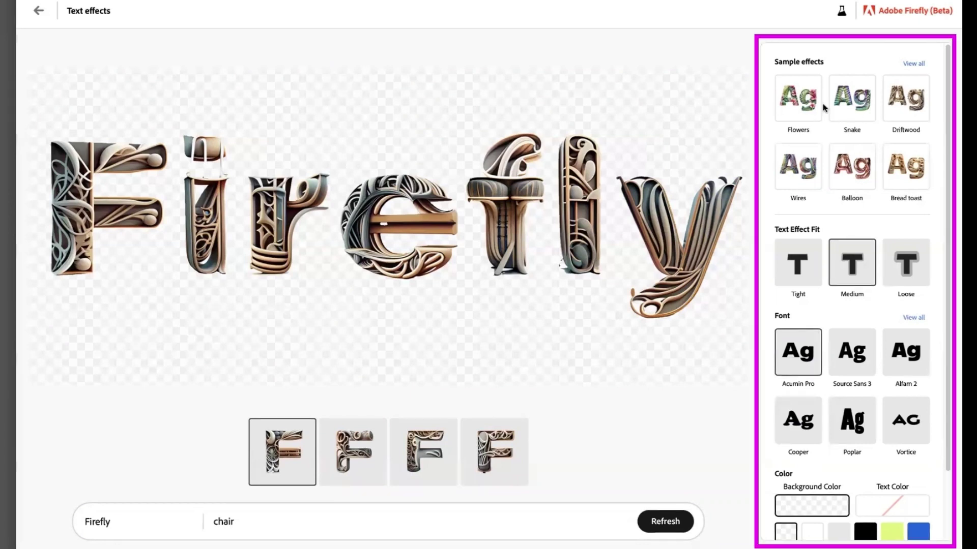
- Set the text effect fit to Loose after trying Tight, and change the font to Source Serif 4
{"action": "left_click", "coordinate": [803, 280]}
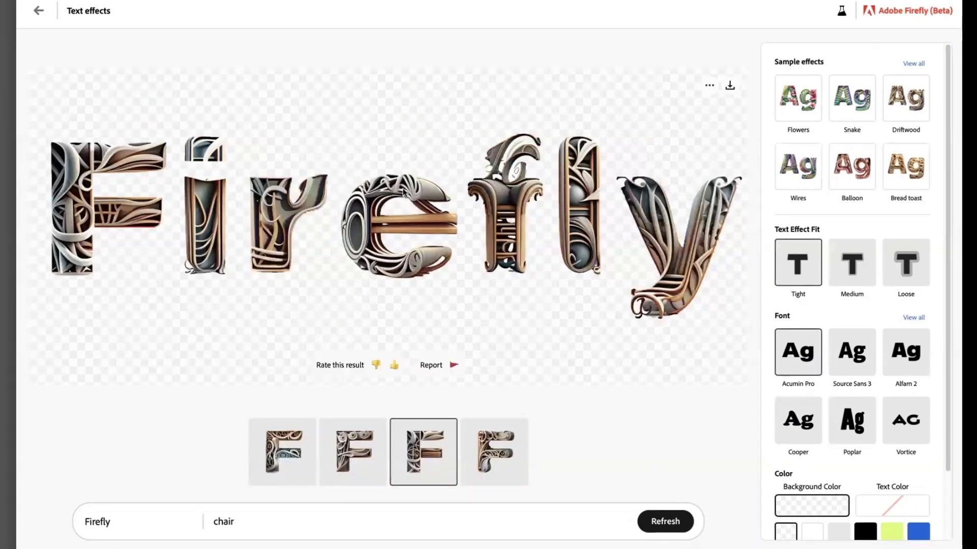
{"action": "left_click", "coordinate": [909, 272]}
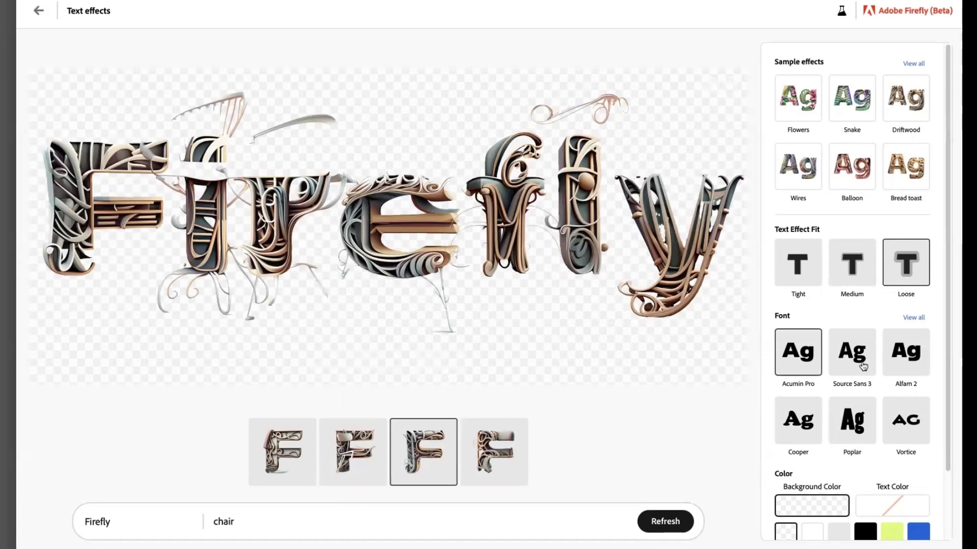
{"action": "scroll", "coordinate": [858, 308], "scroll_direction": "down", "scroll_amount": 2}
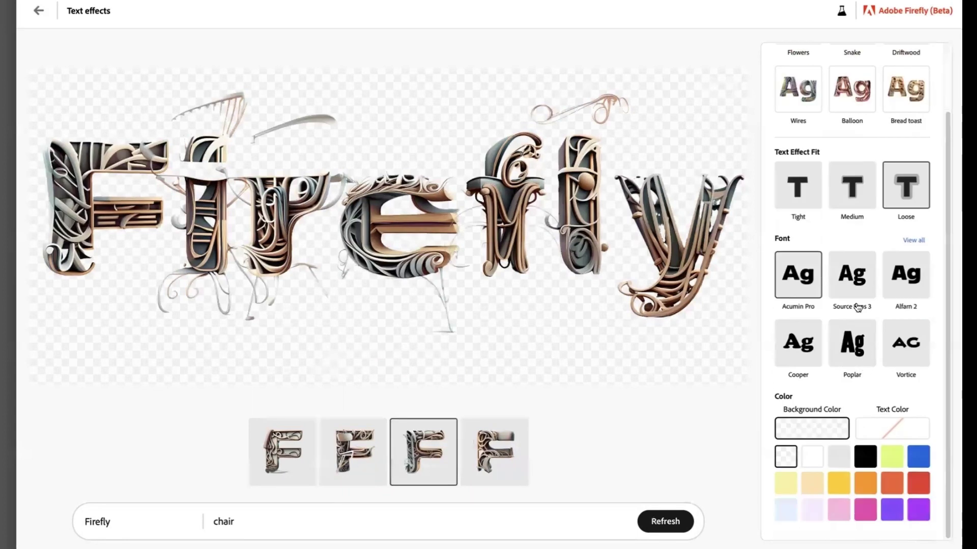
{"action": "left_click", "coordinate": [913, 240]}
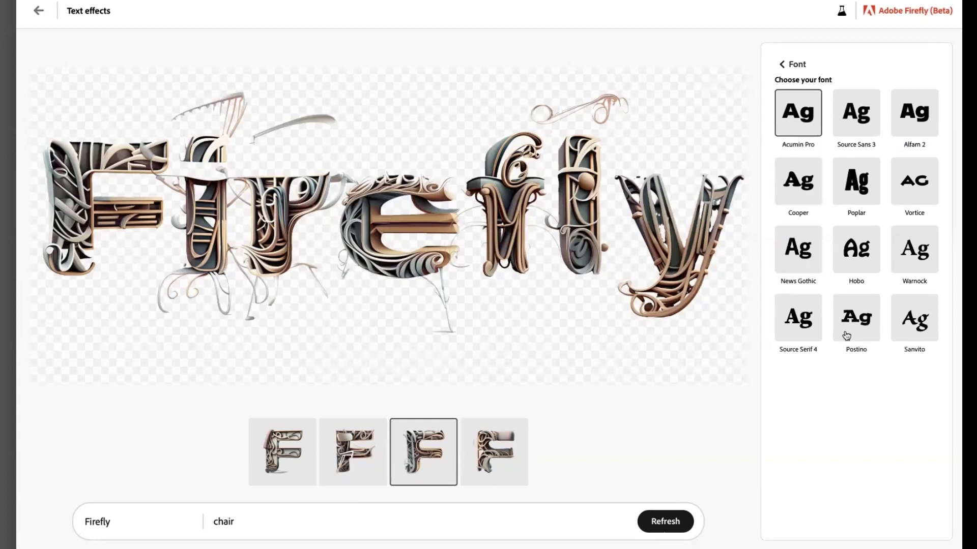
{"action": "left_click", "coordinate": [808, 317]}
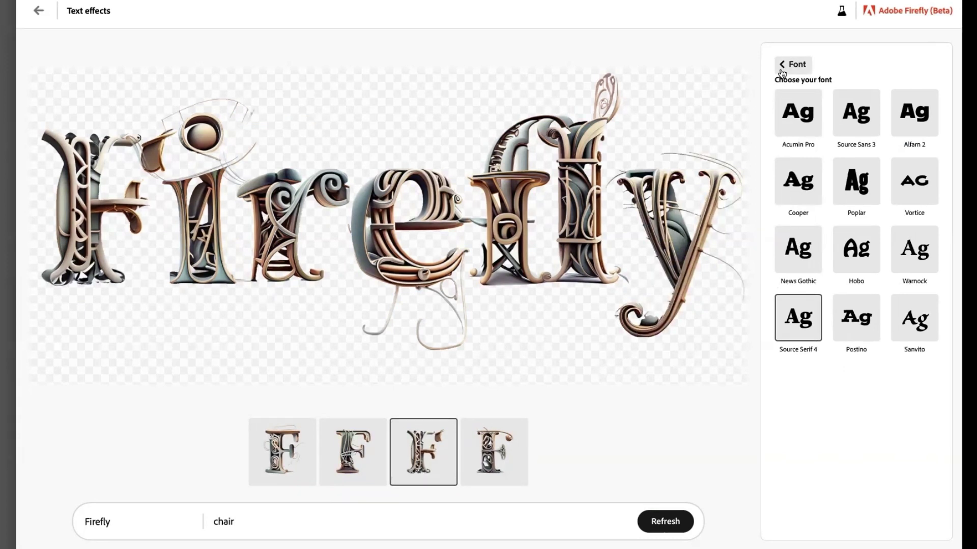
{"action": "left_click", "coordinate": [781, 73]}
- Set the text color to orange-red and apply the Flowers sample effect to the word Firefly
{"action": "scroll", "coordinate": [821, 457], "scroll_direction": "down", "scroll_amount": 2}
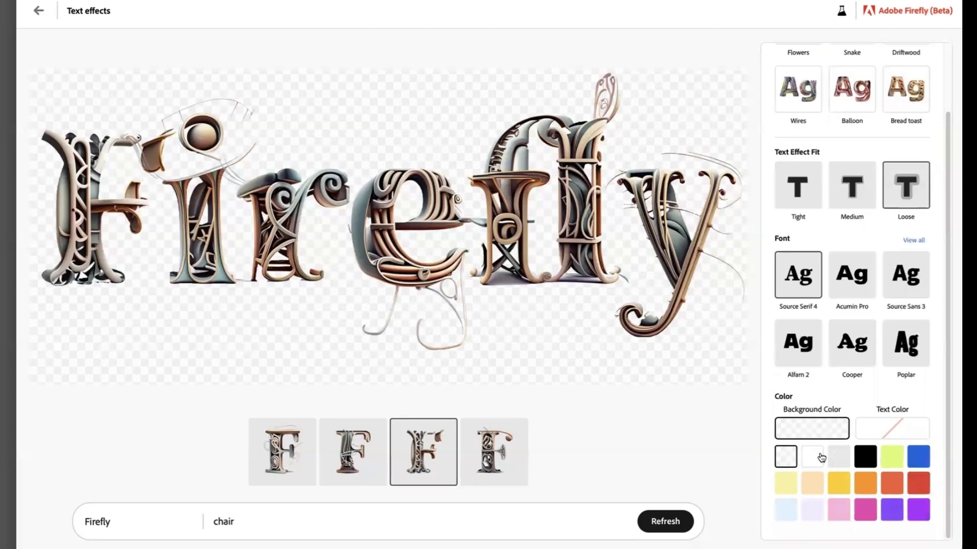
{"action": "left_click", "coordinate": [909, 430]}
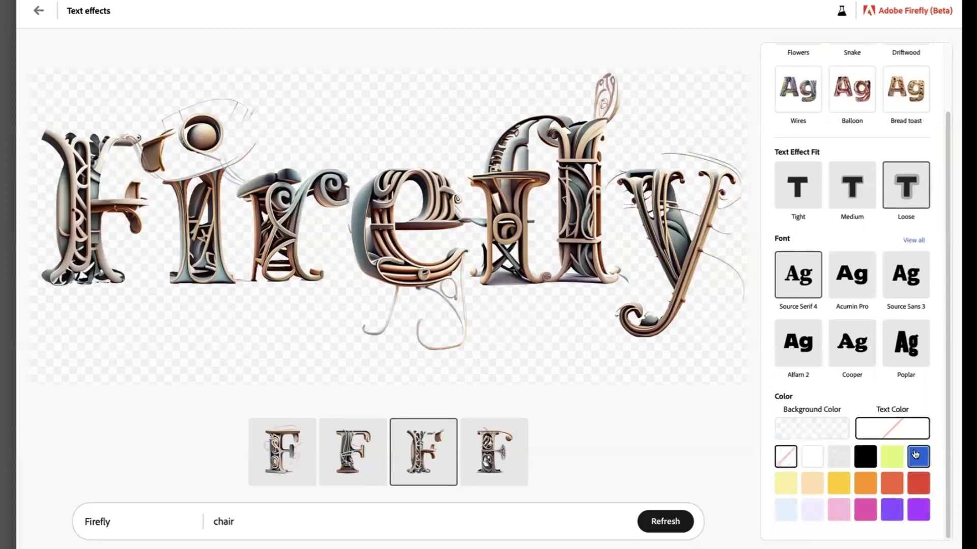
{"action": "left_click", "coordinate": [898, 487]}
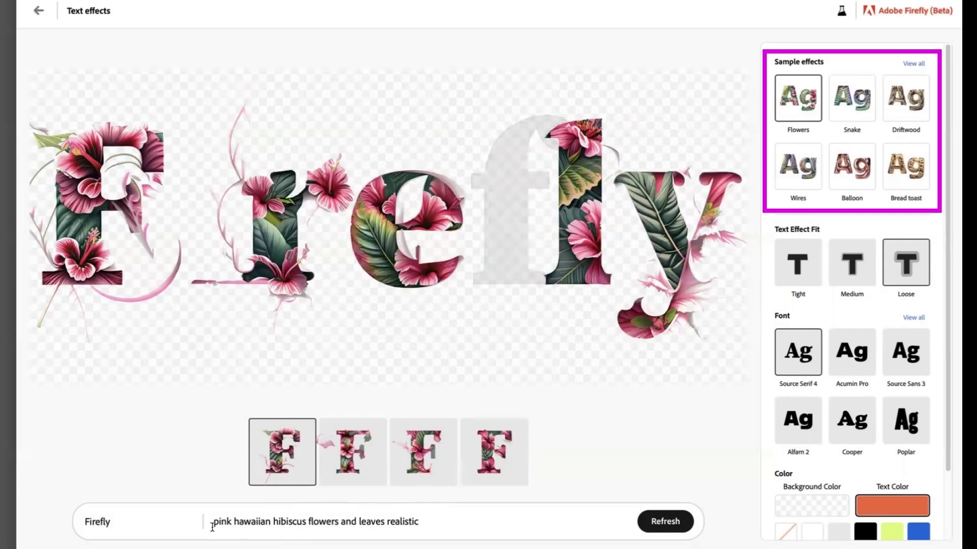
- Examine the prompt that the Flowers sample effect uses
{"action": "left_click_drag", "start_coordinate": [217, 524], "coordinate": [433, 526]}
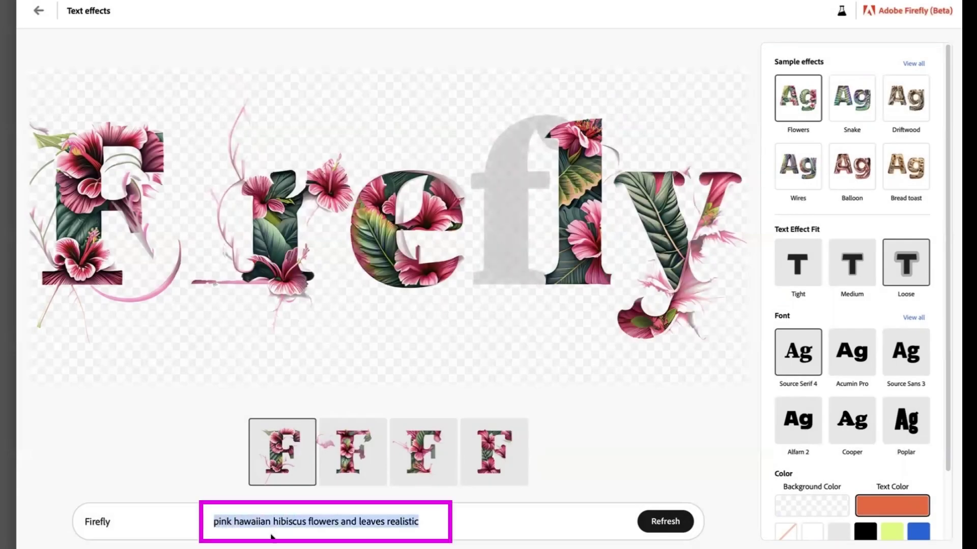
{"action": "left_click", "coordinate": [339, 522]}
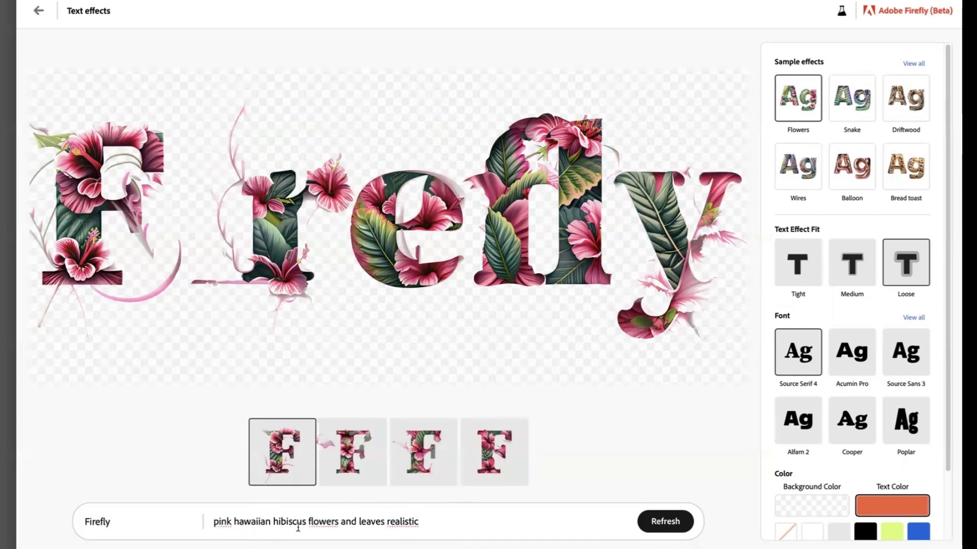
- Open Recolor vectors and recolor the sample cat artwork with its "Blue purple and green" prompt
{"action": "left_click", "coordinate": [39, 10]}
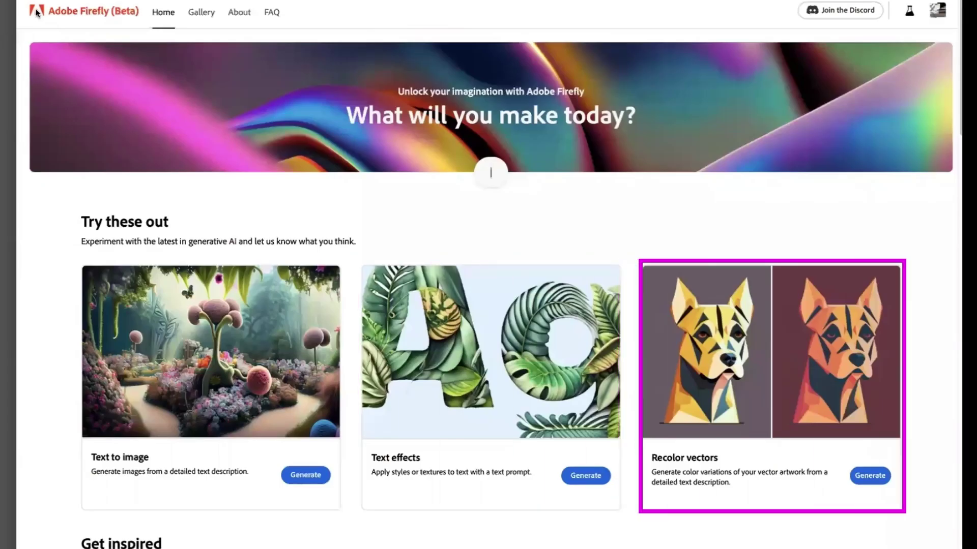
{"action": "left_click", "coordinate": [714, 343]}
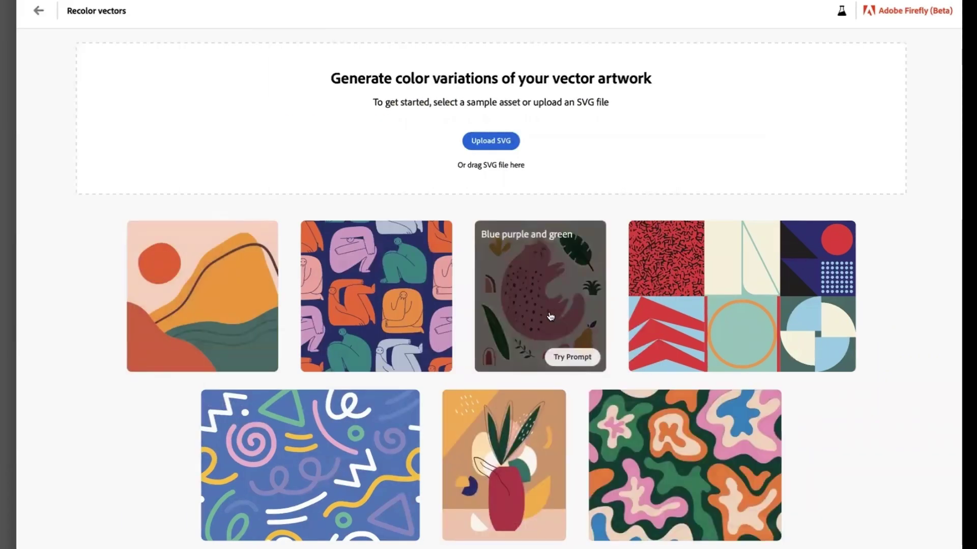
{"action": "left_click", "coordinate": [532, 275]}
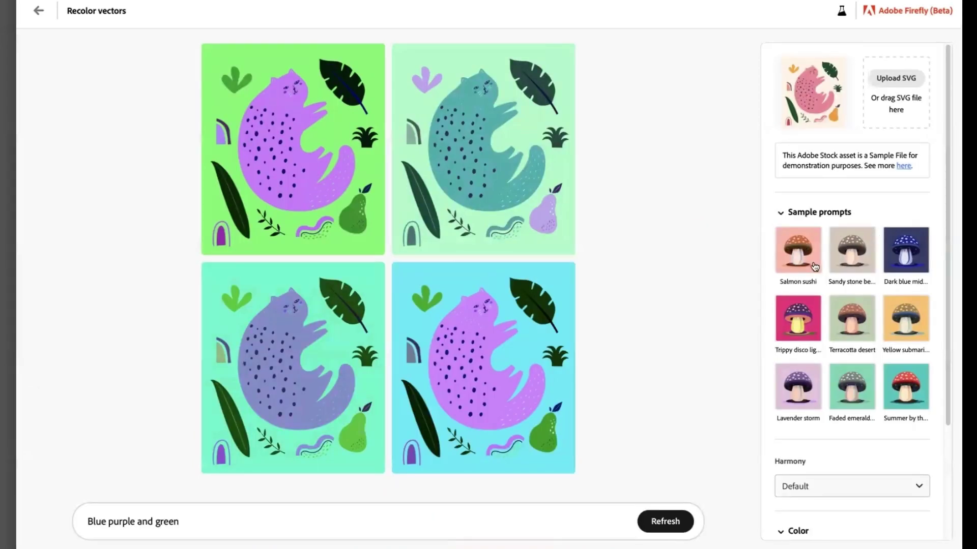
- Try the Salmon sushi sample prompt on the cat artwork and settle on Dark blue midnight
{"action": "left_click", "coordinate": [798, 254]}
{"action": "scroll", "coordinate": [829, 262], "scroll_direction": "down", "scroll_amount": 2}
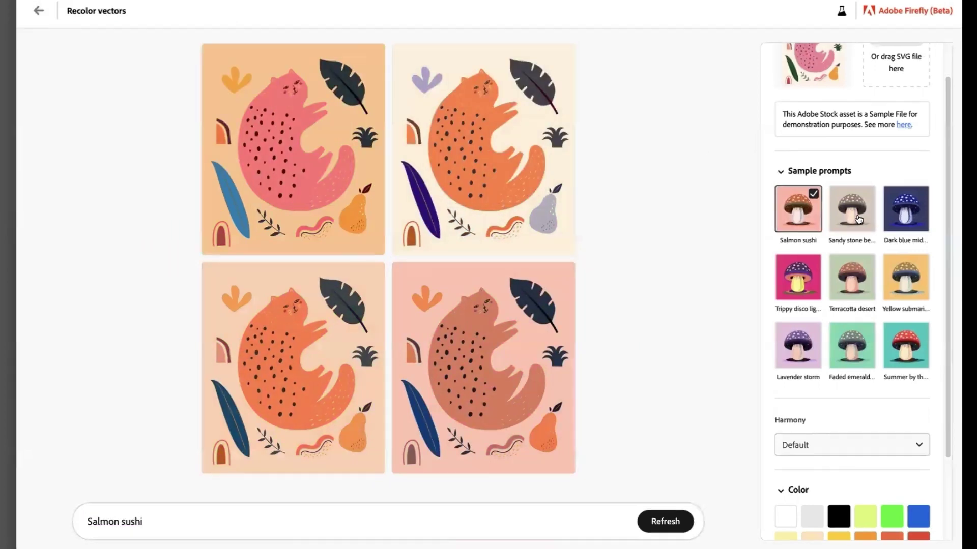
{"action": "left_click", "coordinate": [851, 277]}
{"action": "scroll", "coordinate": [864, 228], "scroll_direction": "down", "scroll_amount": 2}
{"action": "left_click", "coordinate": [917, 129]}
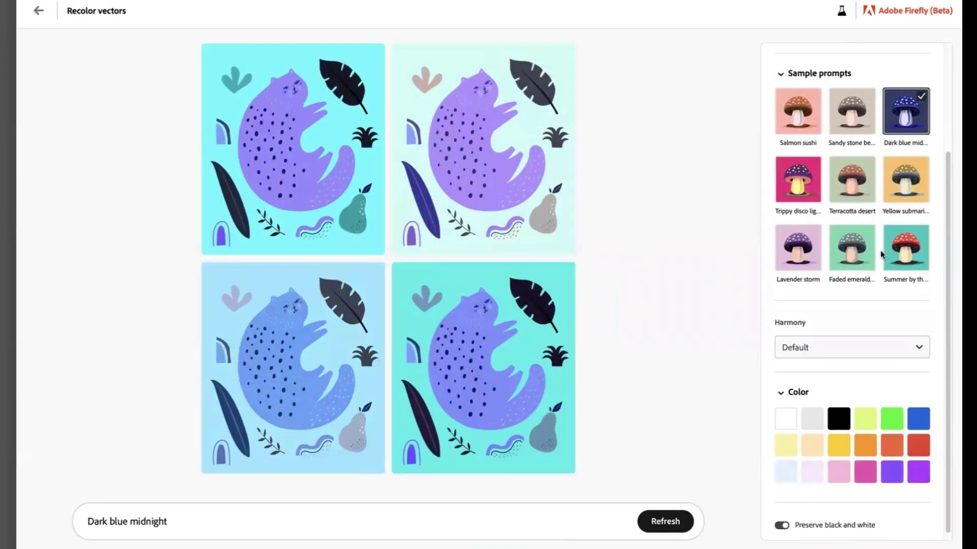
- Set the color harmony to Square and add Vermilion, Azure and Light Purple to the recoloring
{"action": "scroll", "coordinate": [880, 250], "scroll_direction": "down", "scroll_amount": 1}
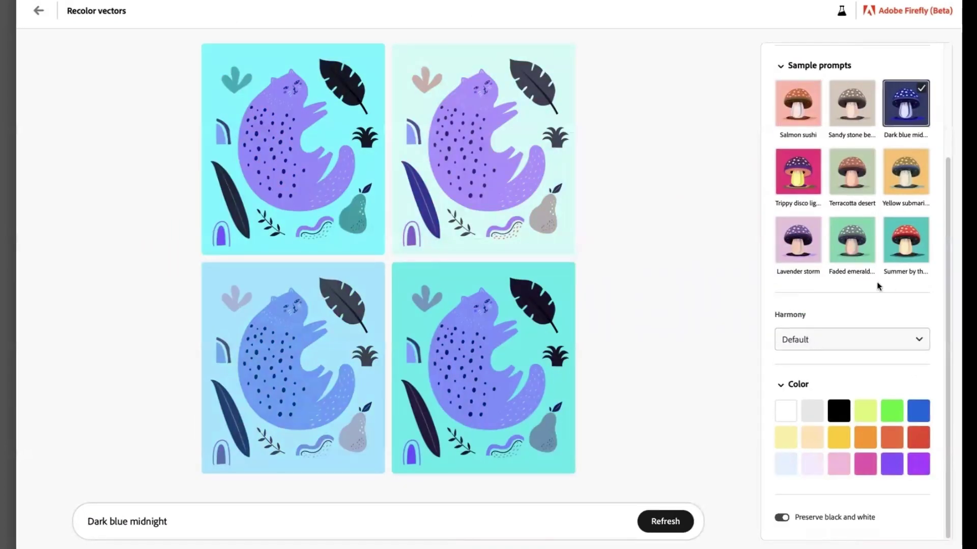
{"action": "left_click", "coordinate": [842, 340]}
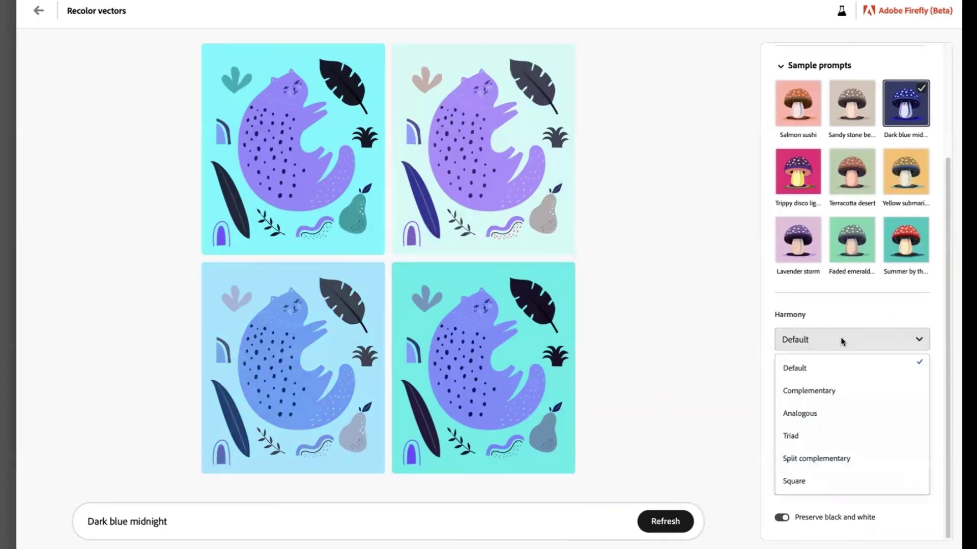
{"action": "left_click", "coordinate": [809, 391]}
{"action": "left_click", "coordinate": [792, 436]}
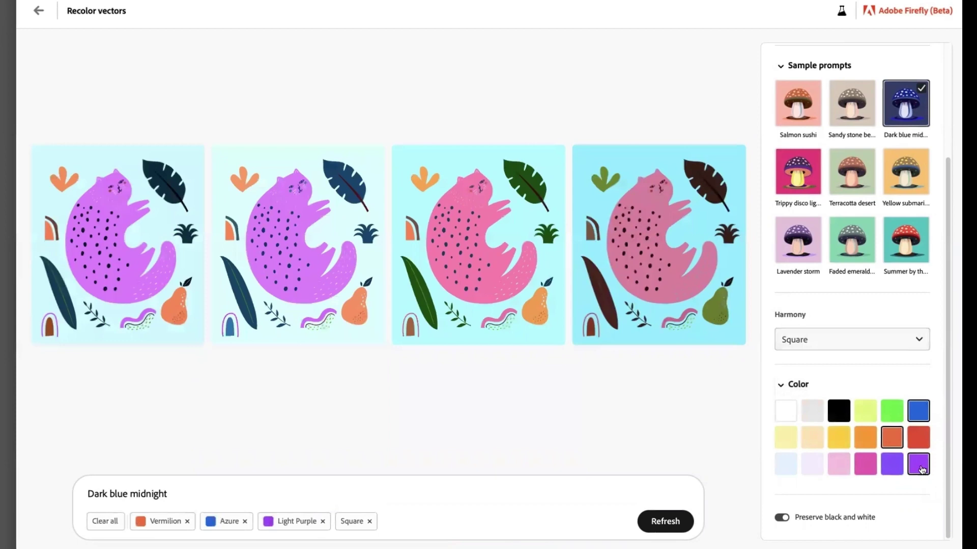
- Add Scarlet, Blue violet and yellow-green to the colors used for recoloring the cat artwork
{"action": "left_click", "coordinate": [907, 441]}
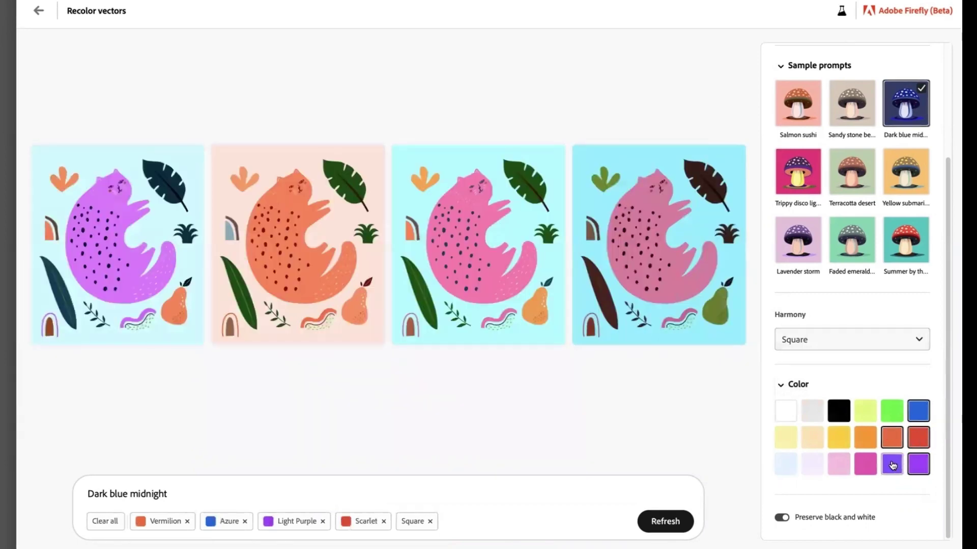
{"action": "left_click", "coordinate": [892, 465]}
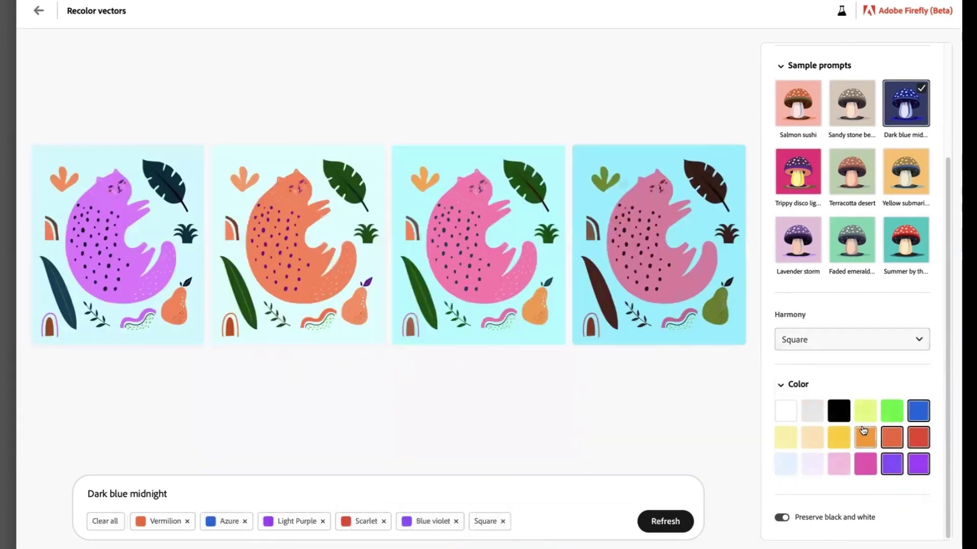
{"action": "left_click", "coordinate": [865, 411]}
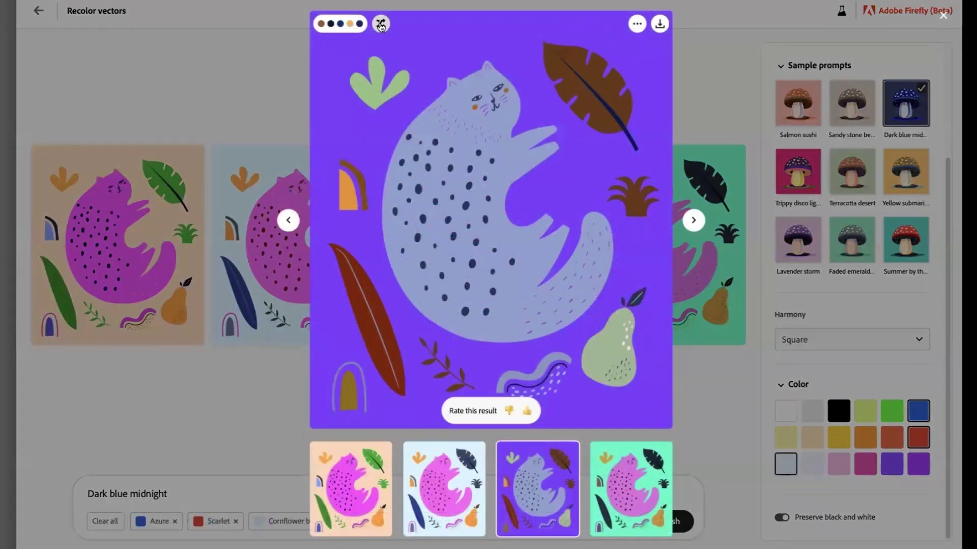
- Shuffle the colors of the enlarged third cat variation repeatedly to try different color arrangements
{"action": "left_click", "coordinate": [380, 24]}
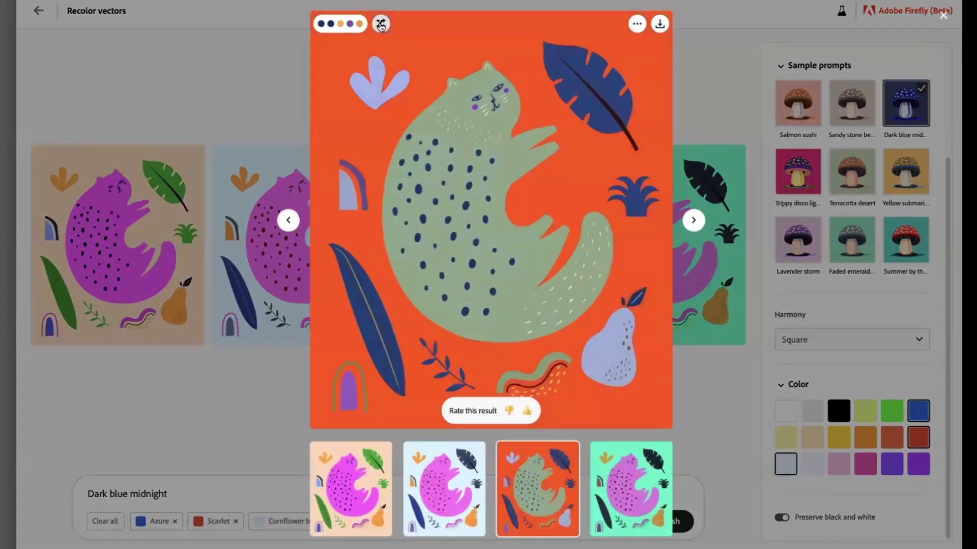
{"action": "left_click", "coordinate": [380, 24]}
{"action": "left_click", "coordinate": [380, 23]}
{"action": "left_click", "coordinate": [381, 24]}
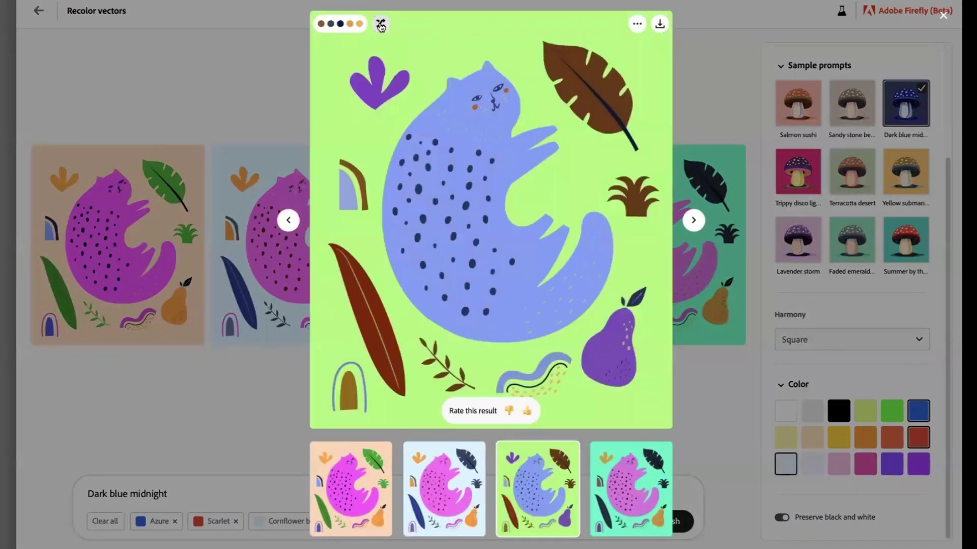
{"action": "left_click", "coordinate": [381, 23]}
{"action": "left_click", "coordinate": [380, 24]}
{"action": "left_click", "coordinate": [381, 24]}
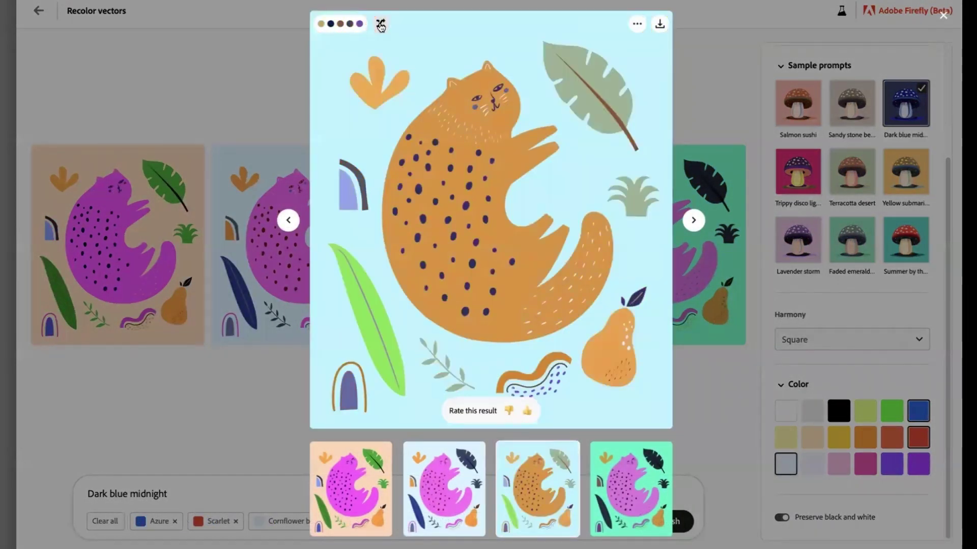
{"action": "left_click", "coordinate": [381, 23]}
{"action": "left_click", "coordinate": [381, 24]}
{"action": "left_click", "coordinate": [381, 24]}
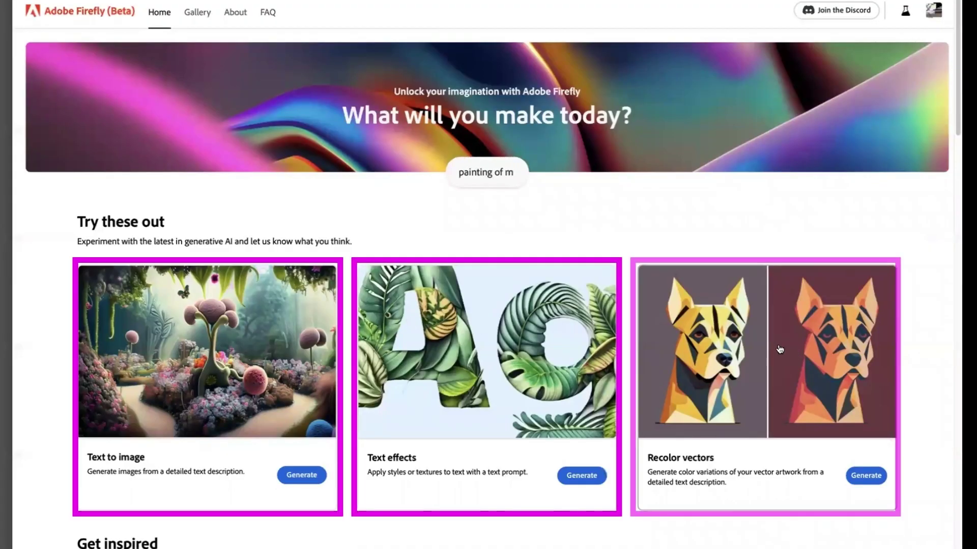
- Look through the Get inspired and In exploration sections of the Firefly home page
{"action": "scroll", "coordinate": [780, 349], "scroll_direction": "down", "scroll_amount": 1}
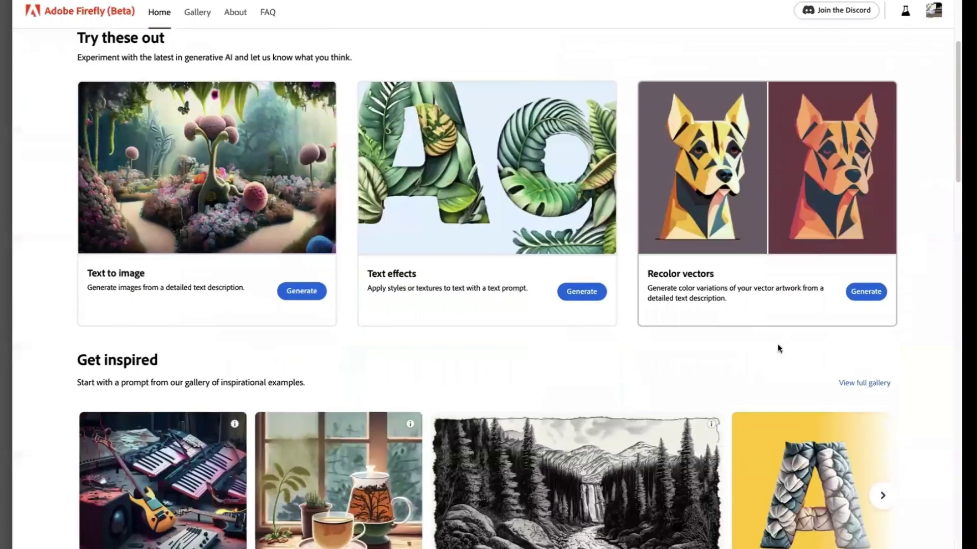
{"action": "scroll", "coordinate": [777, 348], "scroll_direction": "down", "scroll_amount": 4}
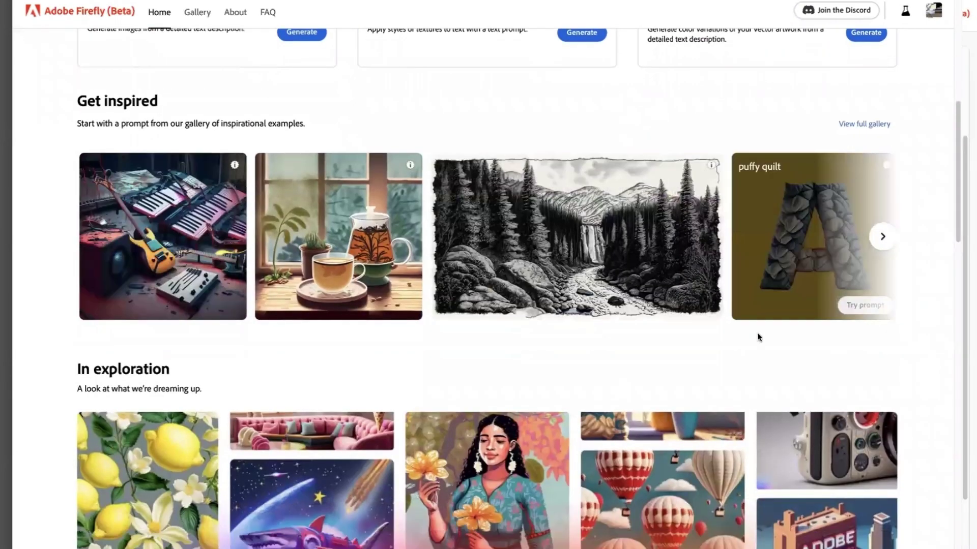
{"action": "scroll", "coordinate": [758, 334], "scroll_direction": "down", "scroll_amount": 5}
{"action": "scroll", "coordinate": [520, 354], "scroll_direction": "down", "scroll_amount": 4}
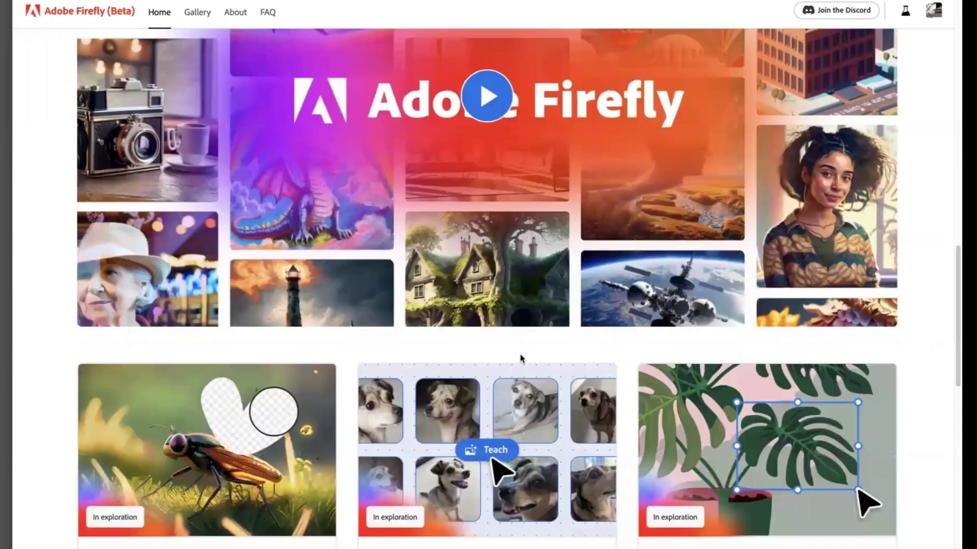